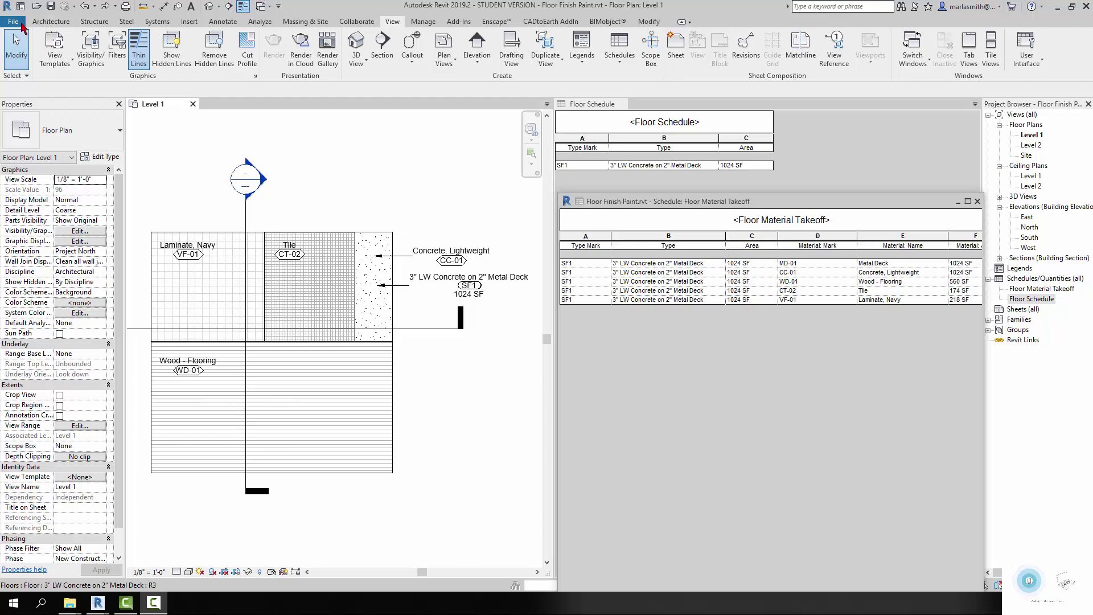
click(13, 26)
mouse_move(41, 67)
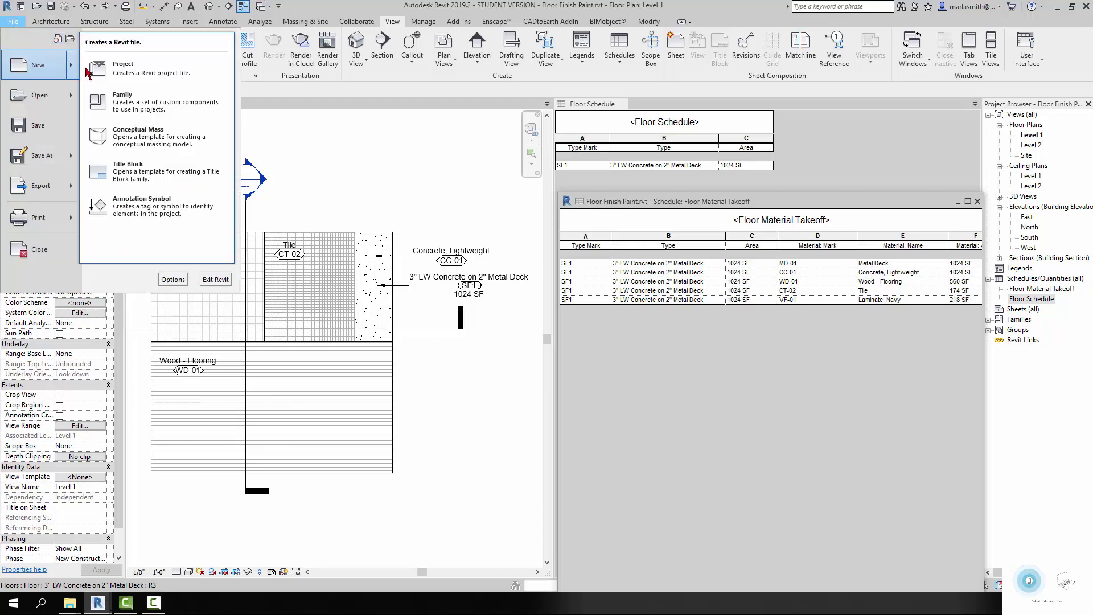
click(143, 107)
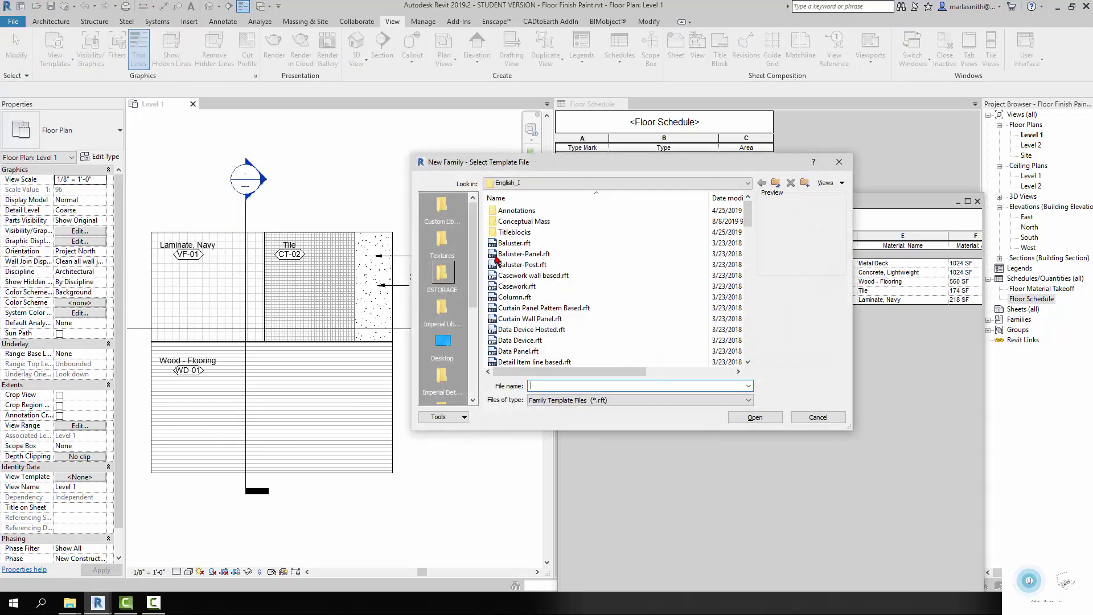
double_click(513, 211)
scroll(551, 324, down, 3)
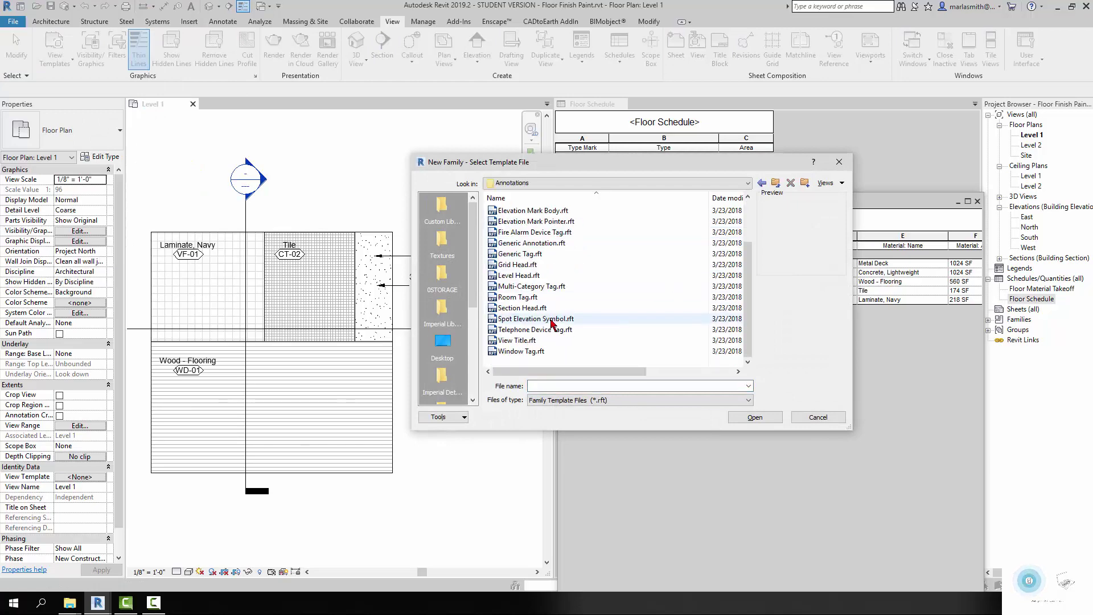
click(776, 183)
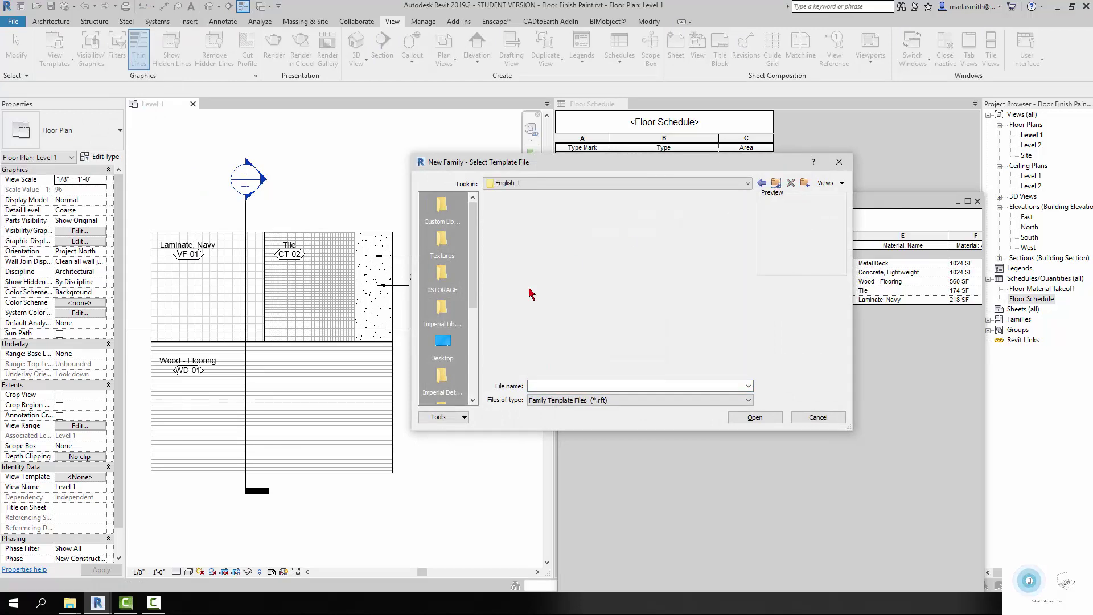
scroll(530, 296, down, 5)
scroll(521, 310, down, 1)
scroll(520, 310, up, 6)
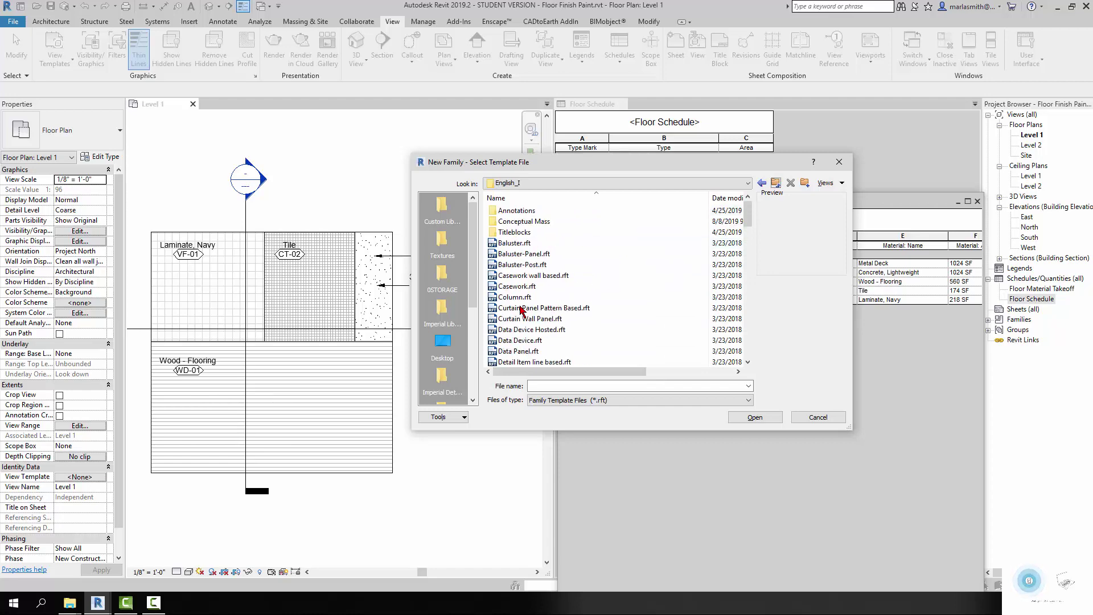
double_click(519, 214)
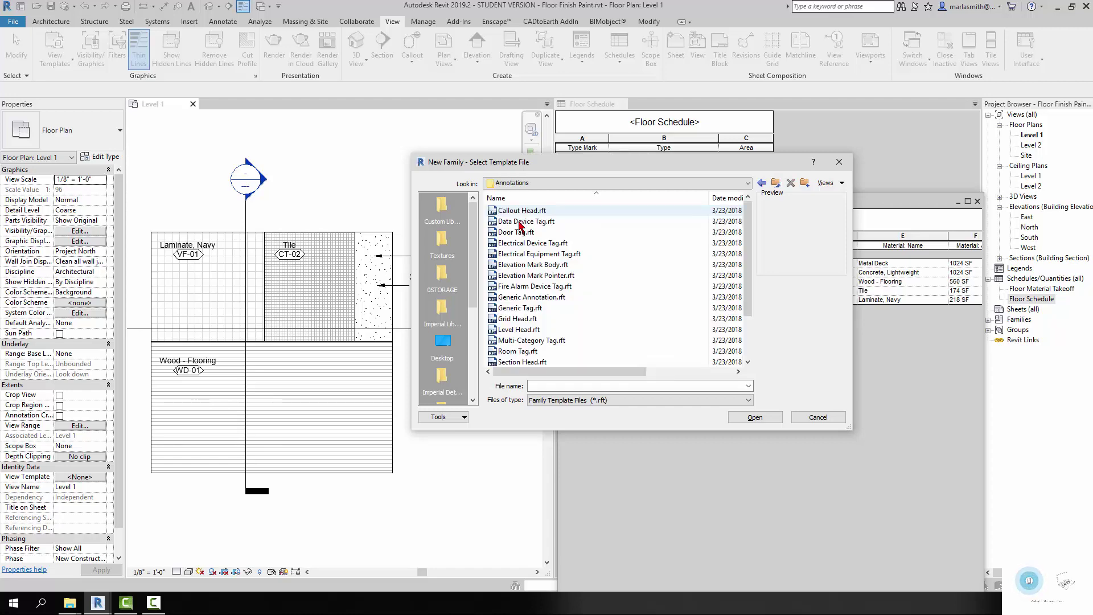
click(524, 301)
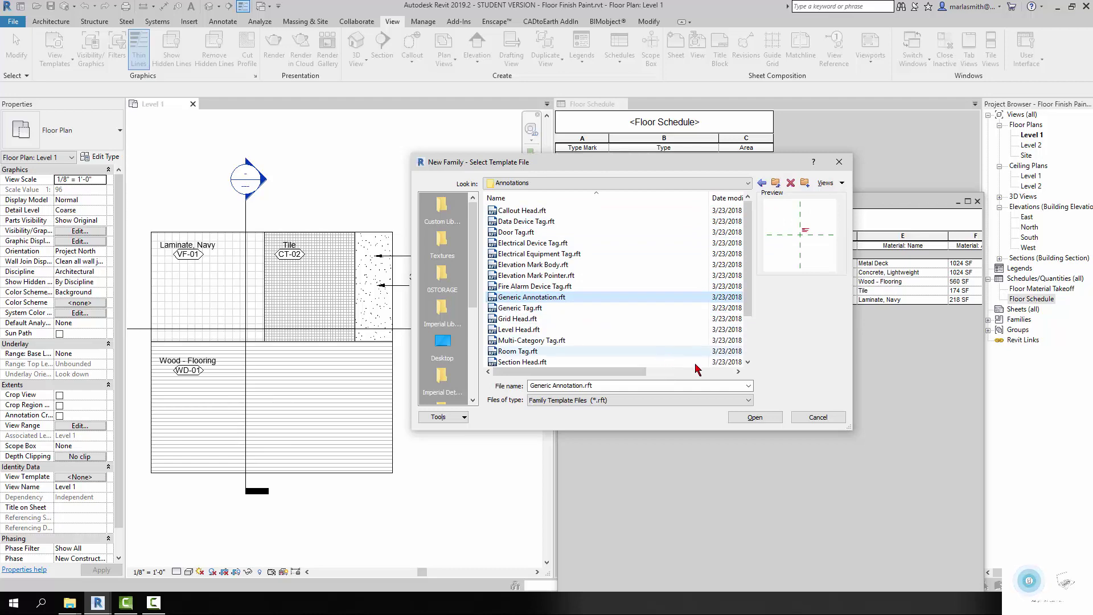
click(810, 425)
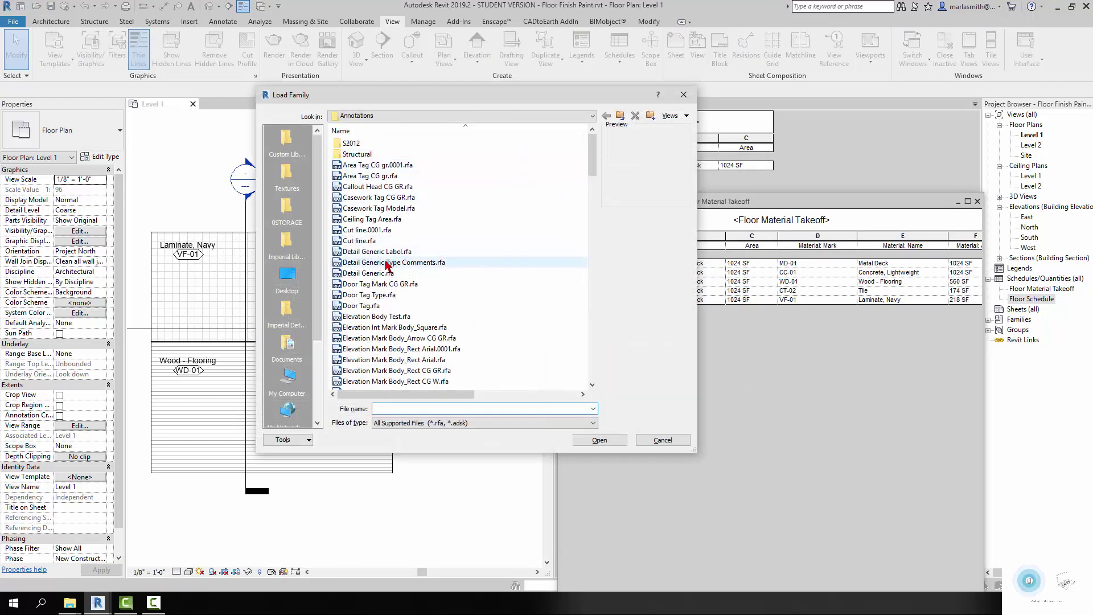
Load the family Generic Annotation Finish.rfa from the Annotations folder of the Custom Library.
click(287, 142)
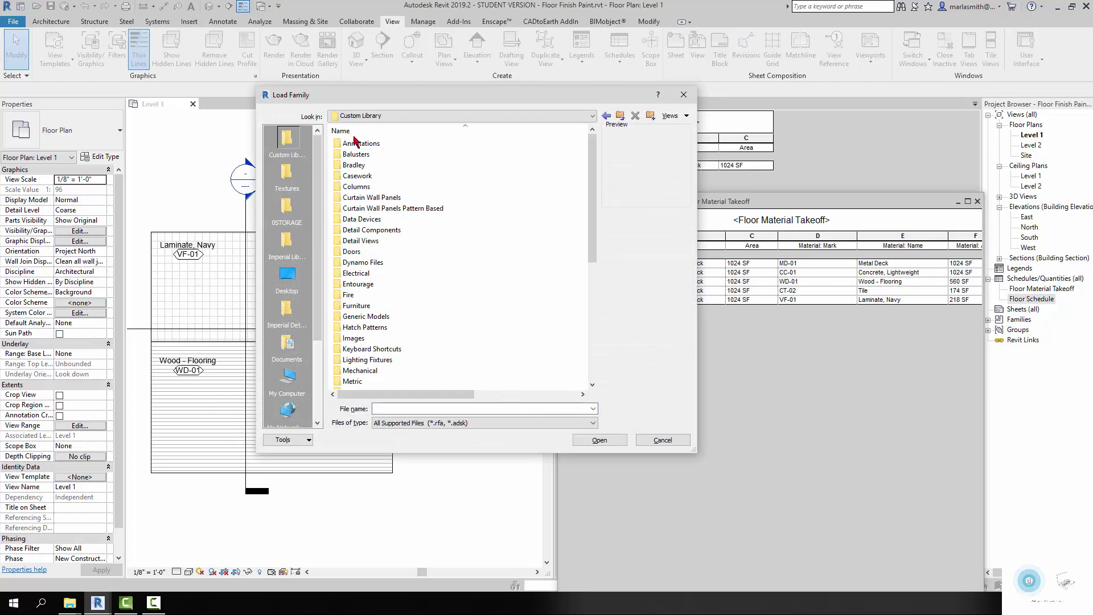
double_click(366, 144)
scroll(378, 290, down, 4)
scroll(378, 300, down, 8)
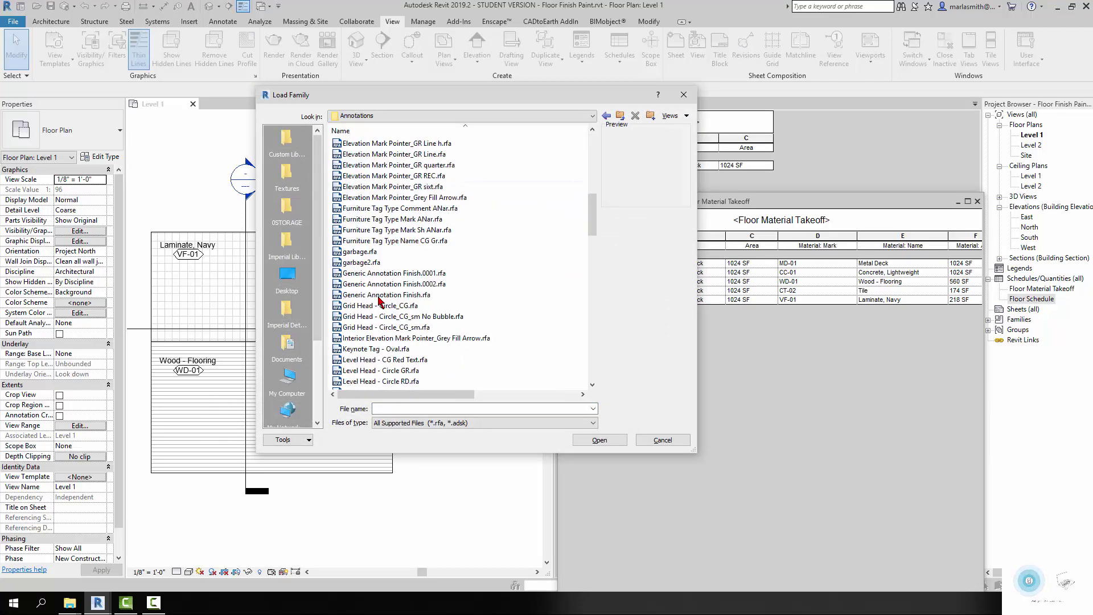
click(380, 295)
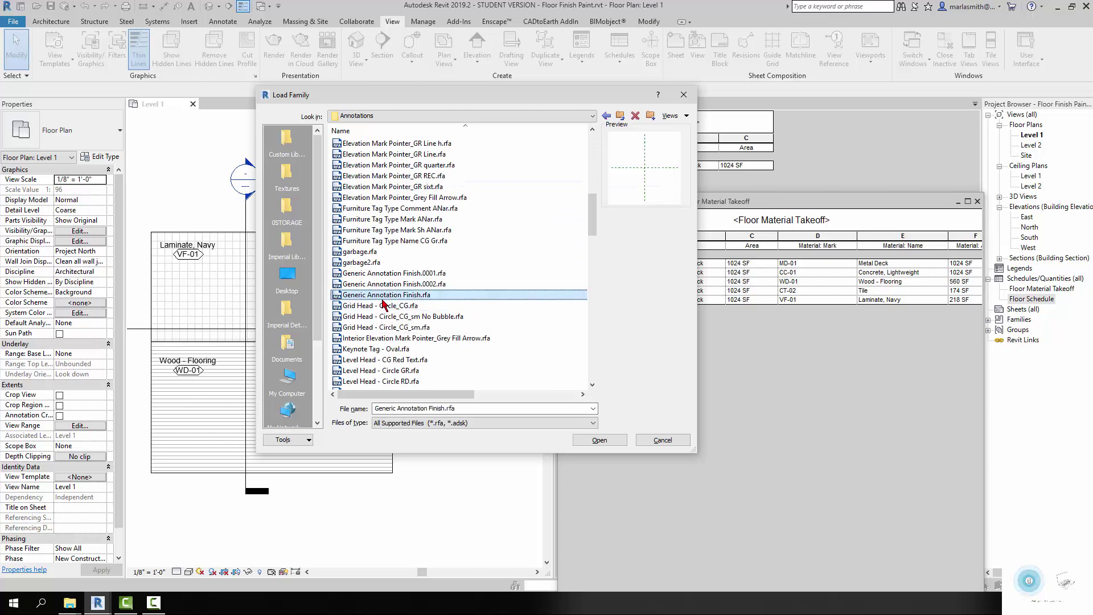
click(603, 442)
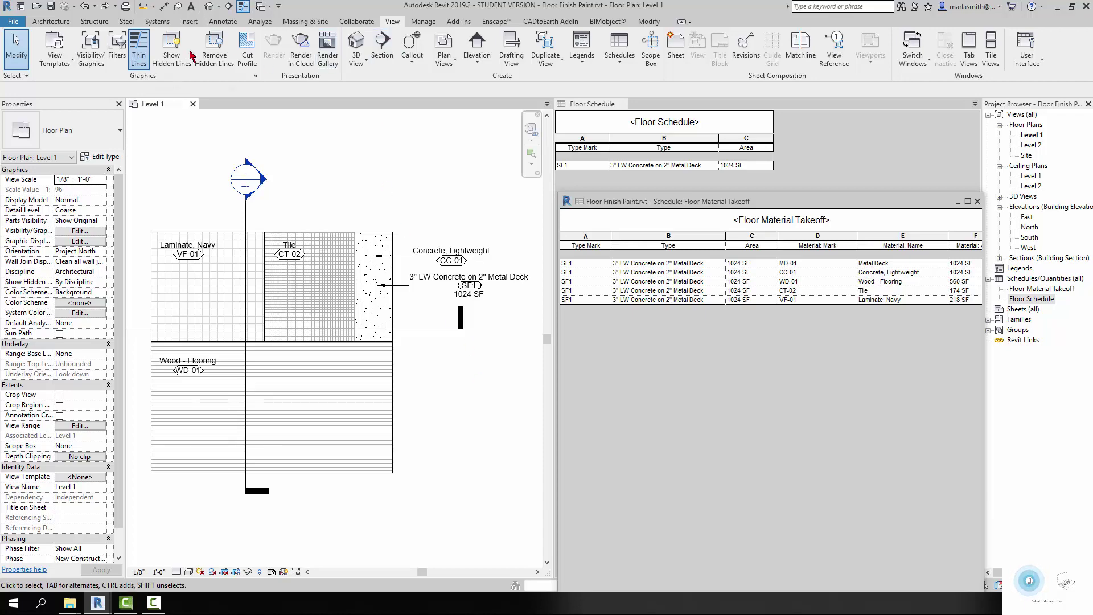
Place one Generic Annotation Finish symbol without leaders on the wood flooring area of the Level 1 plan.
click(229, 25)
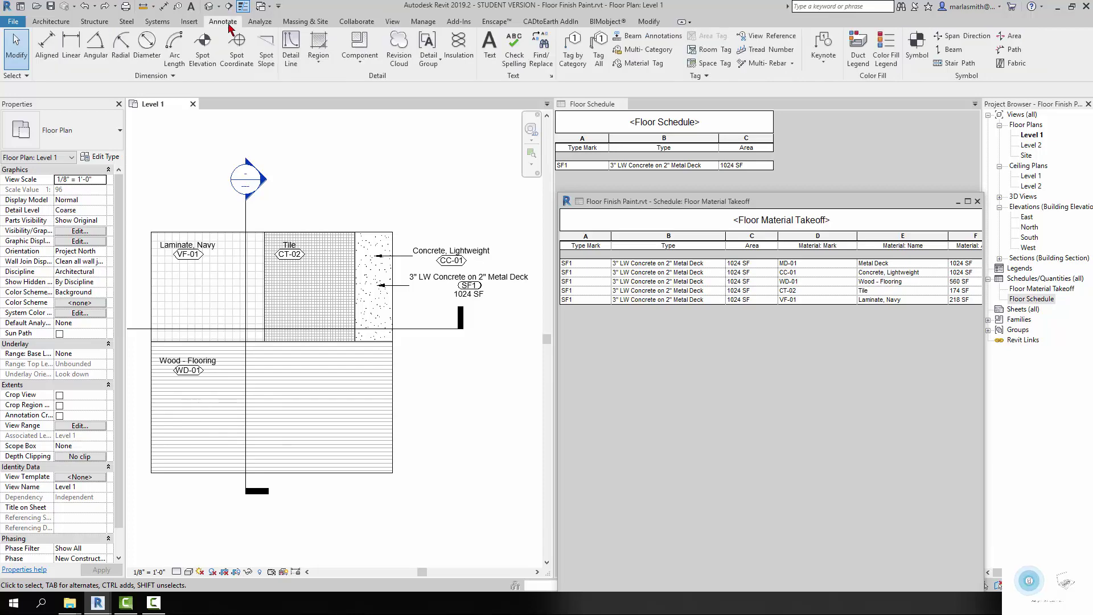
click(916, 46)
click(68, 131)
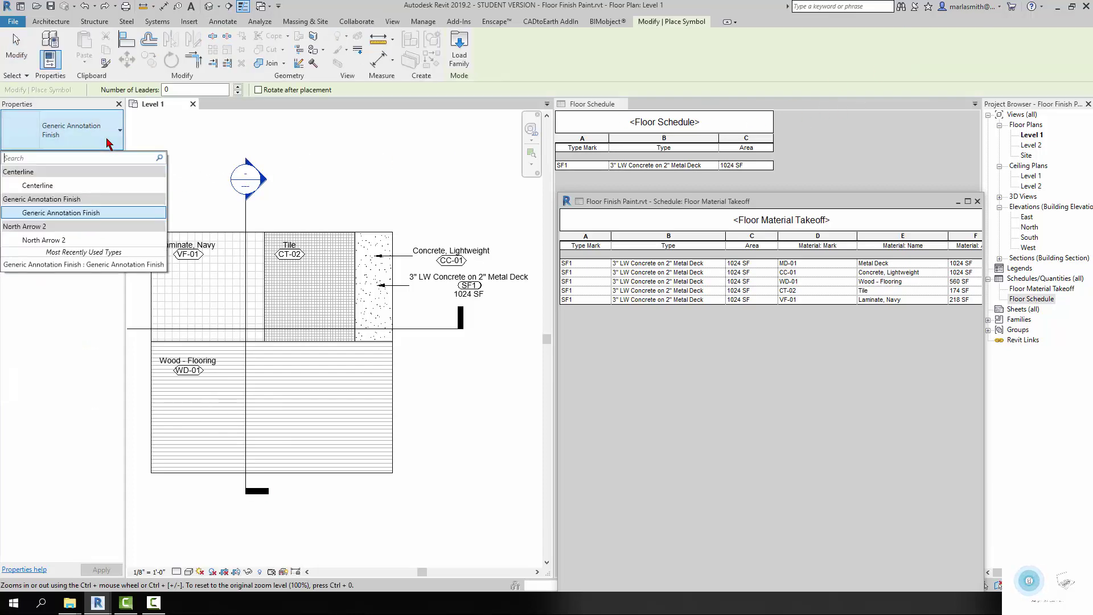
click(56, 216)
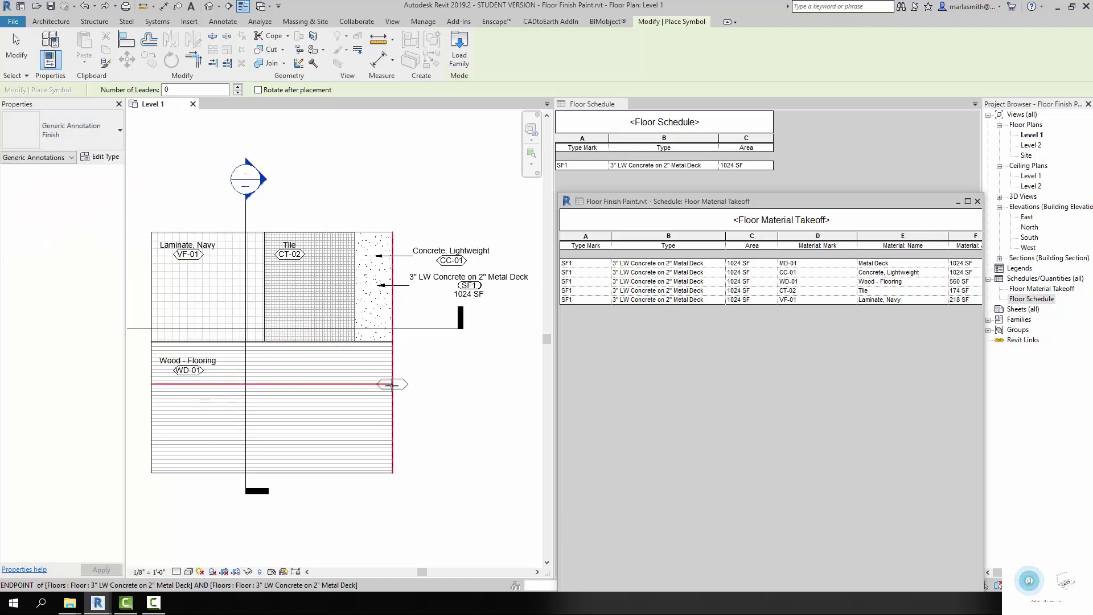
scroll(429, 412, up, 2)
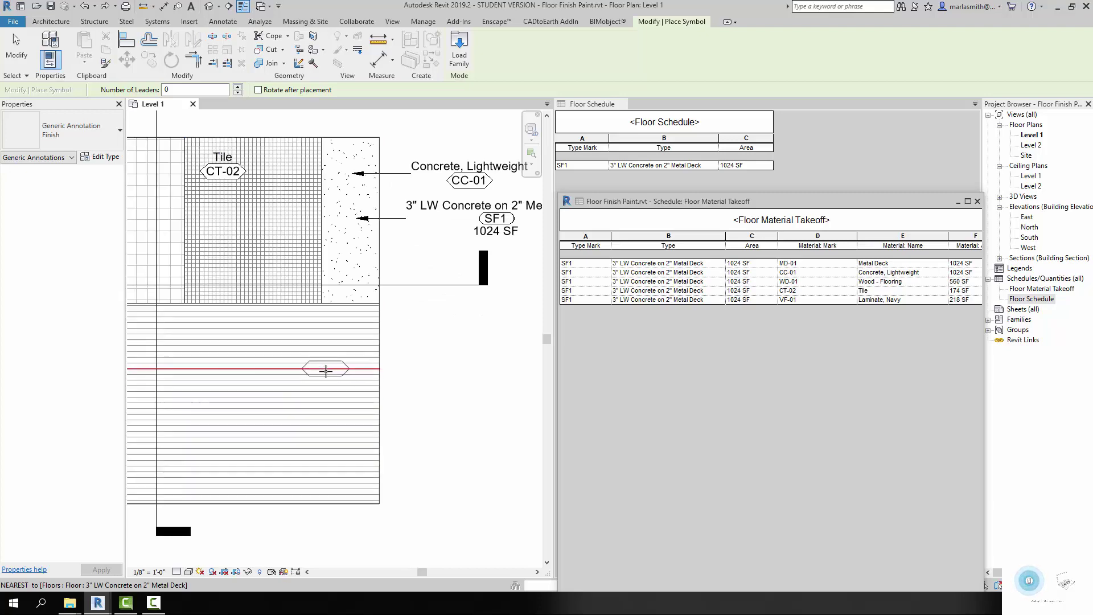
click(326, 370)
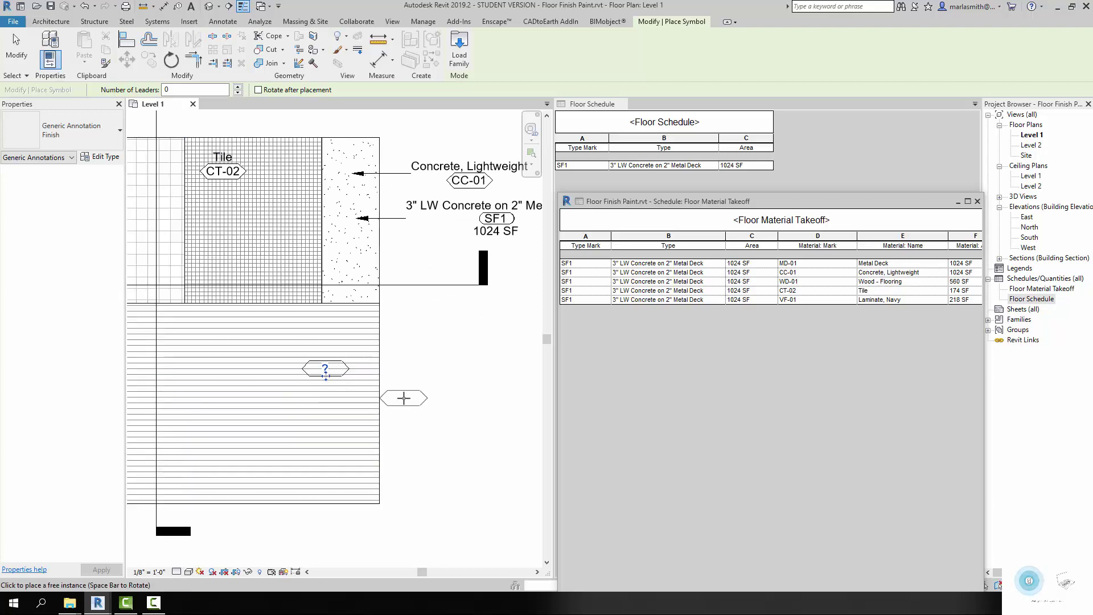
key(Escape)
key(Escape)
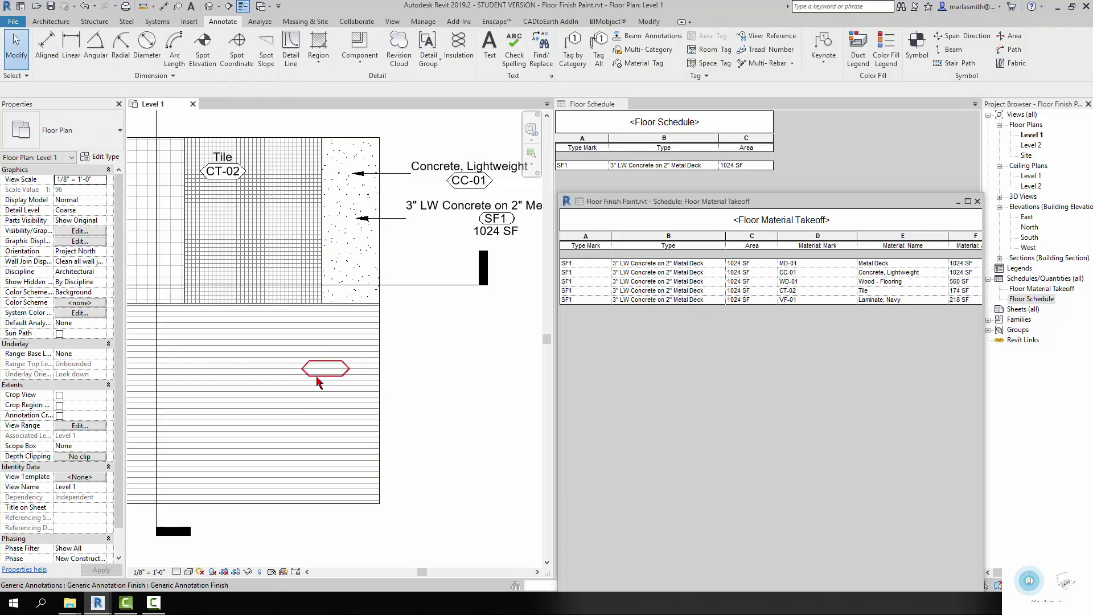
Move the blank finish symbol off the wood flooring to the empty space east of the floor edge.
click(323, 381)
mouse_move(323, 380)
mouse_down()
mouse_move(439, 380)
mouse_move(444, 410)
mouse_move(442, 360)
mouse_up()
click(446, 414)
click(446, 408)
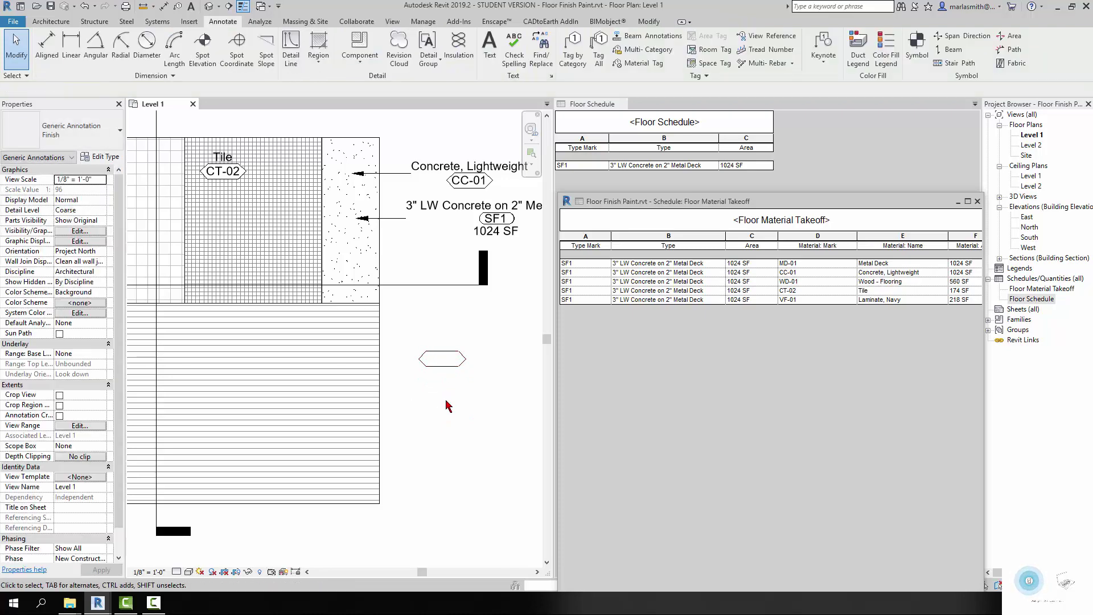
Set the finish symbol's Mat Tag to CT-02 and move the symbol above the tile area.
click(444, 360)
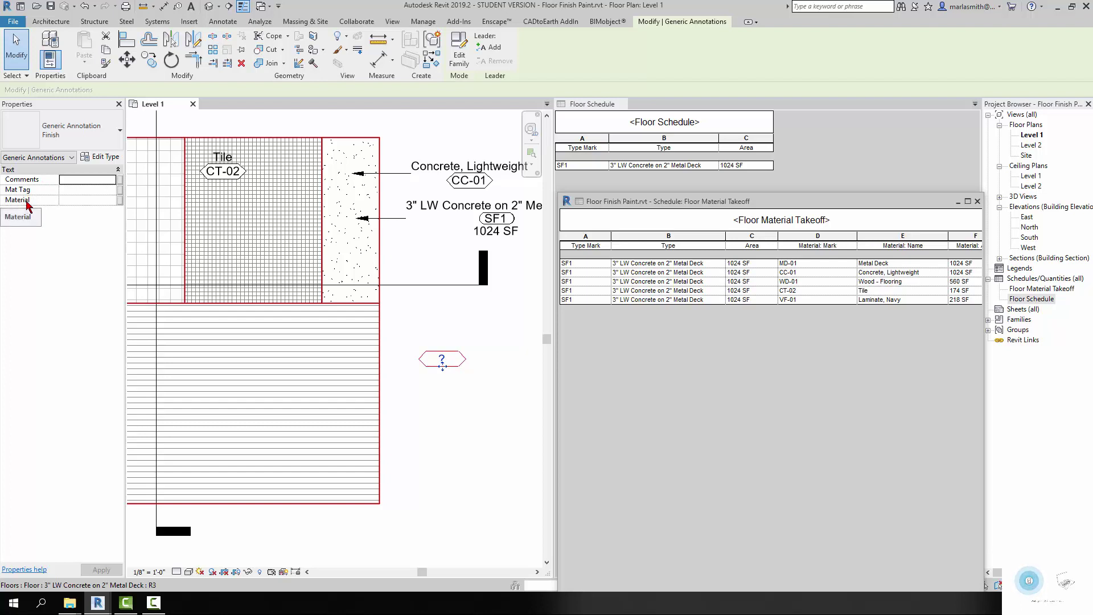
click(88, 191)
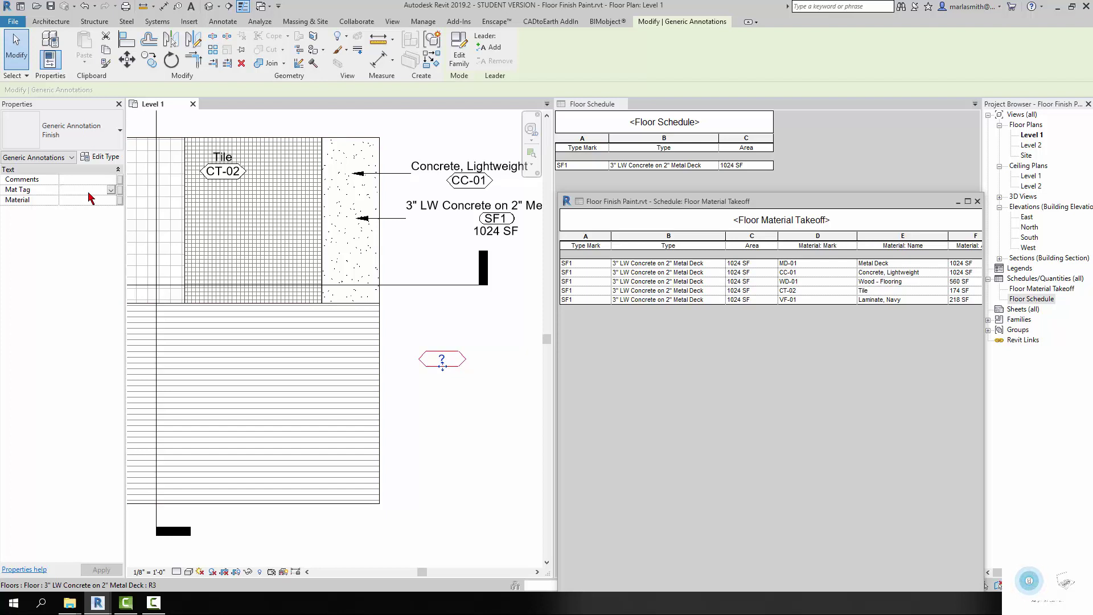
text(CT-02)
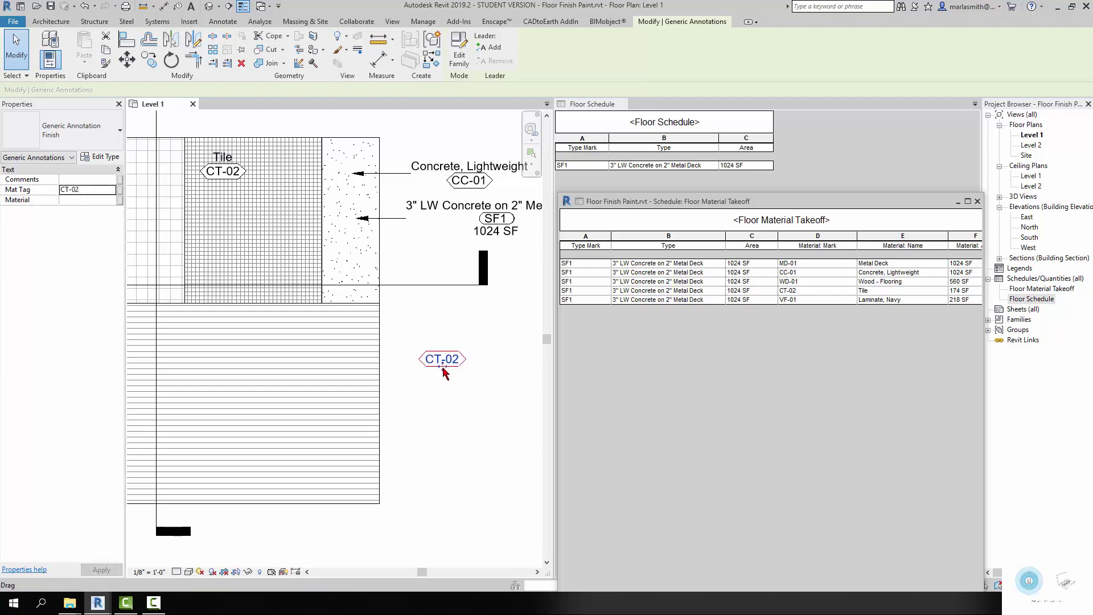
scroll(444, 373, down, 2)
ctrl+drag(445, 373, 316, 172)
click(294, 156)
Set the Material value of the CT-02 symbol above the floor to Tile.
scroll(294, 157, up, 2)
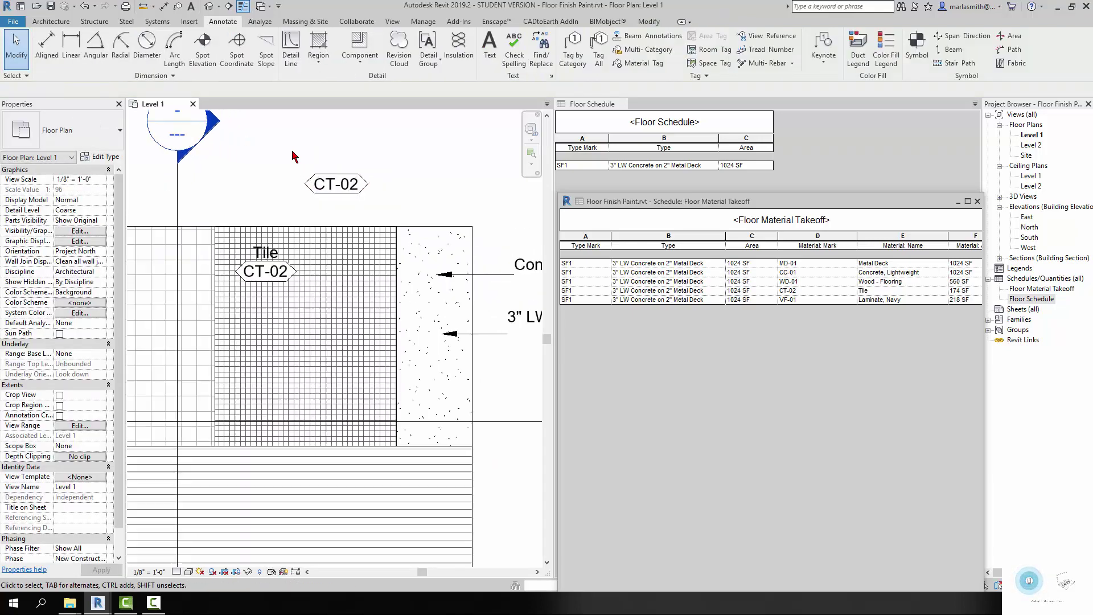
click(356, 192)
click(84, 202)
text(T)
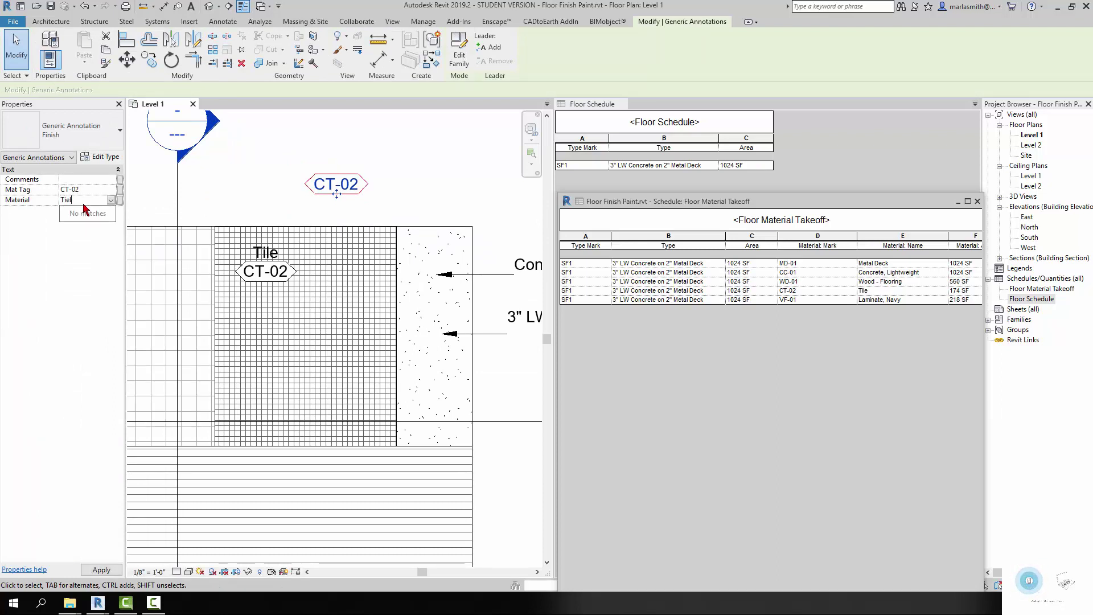
text(ile)
key(Return)
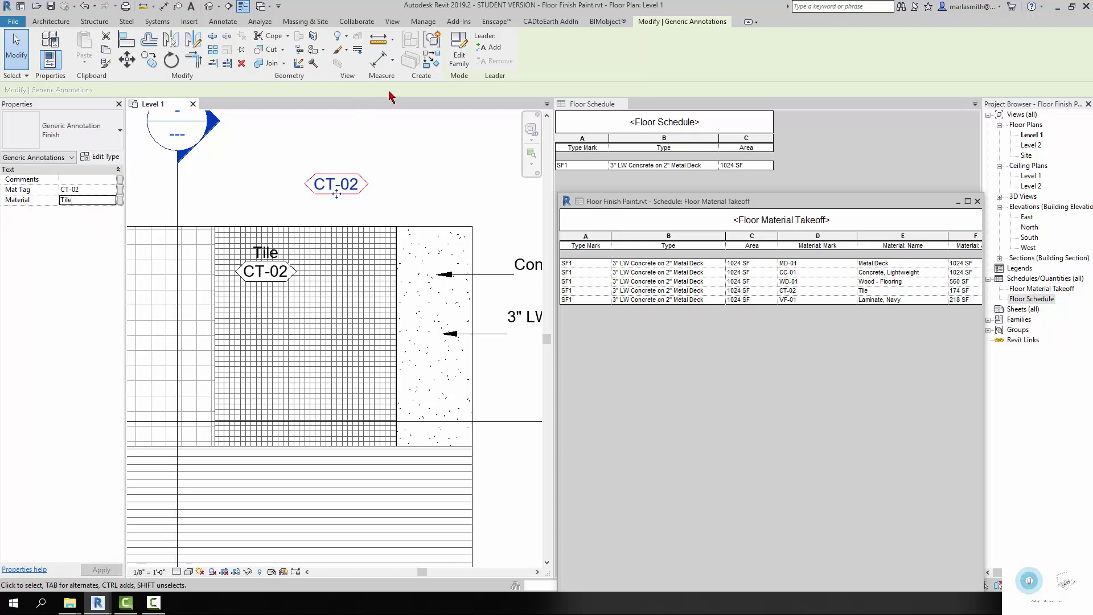
Add a leader to the CT-02 symbol and arrange it so the leader elbows down to the tile area.
click(491, 47)
scroll(486, 196, down, 2)
drag(256, 184, 334, 184)
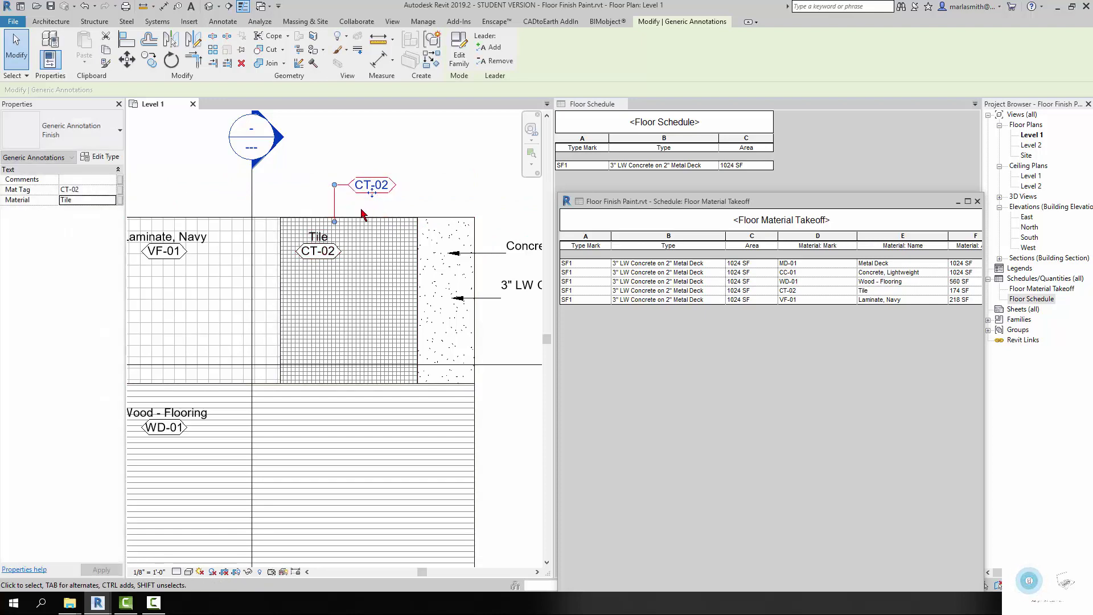
click(316, 163)
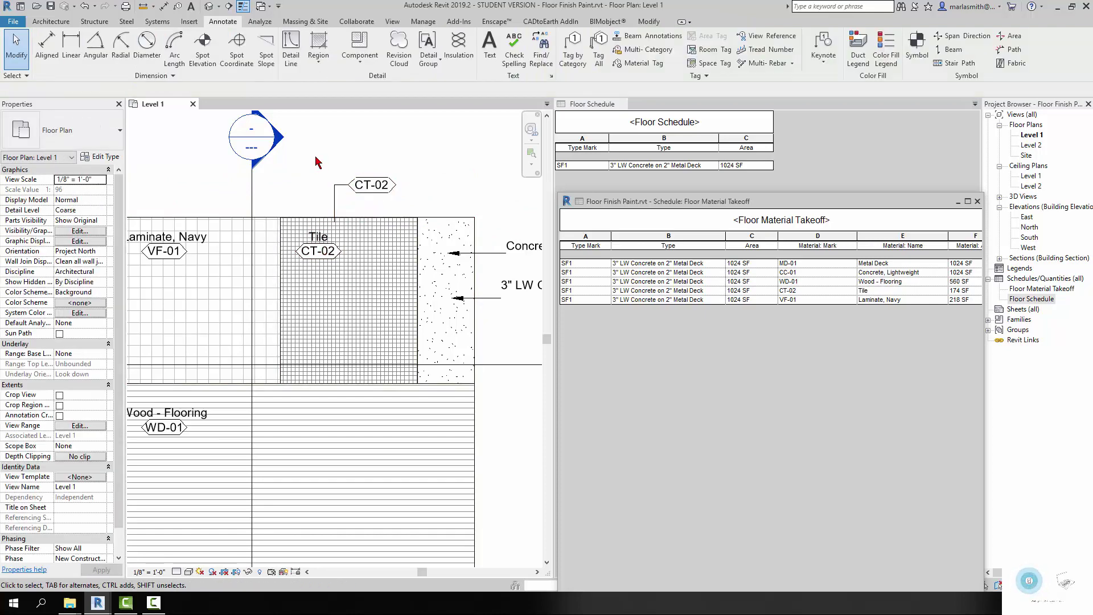
Set the Leader Arrowhead of the Generic Annotation Finish type to Arrow Filled 20 Degree.
click(342, 187)
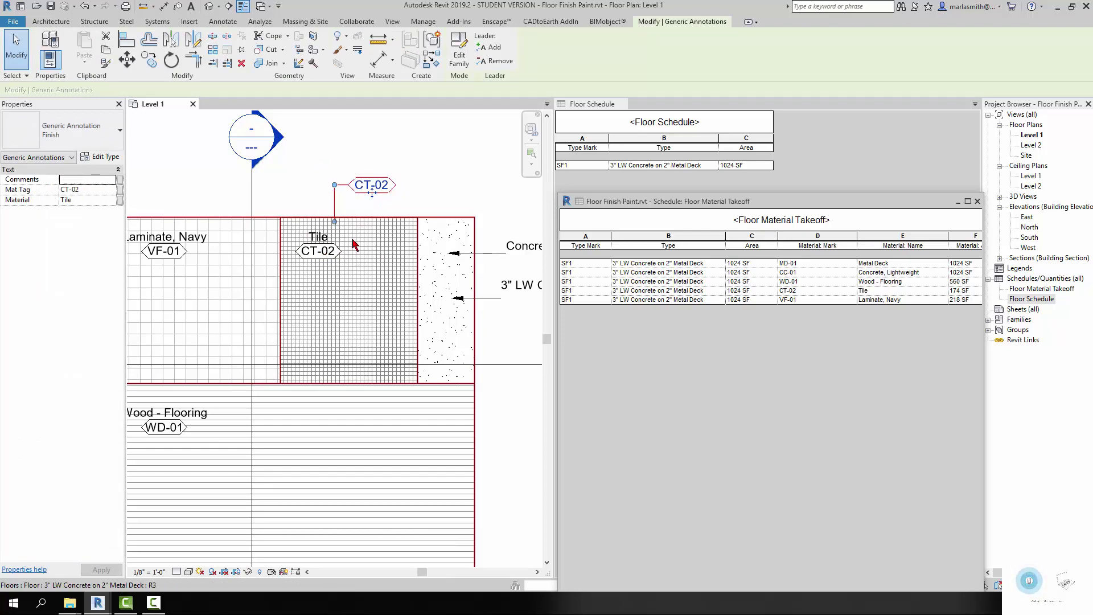
click(114, 158)
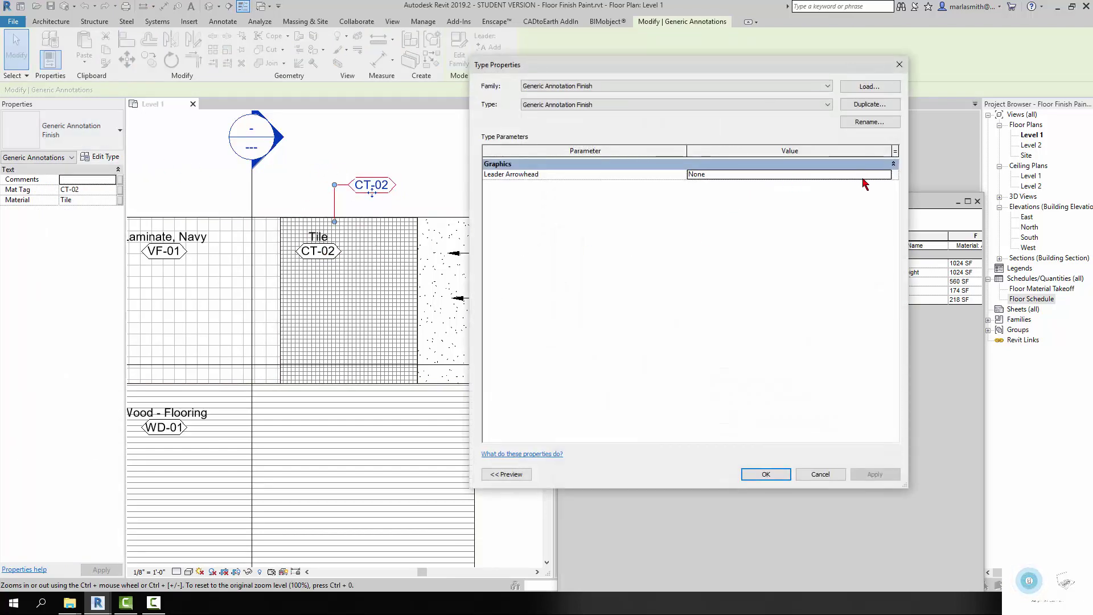
click(886, 175)
click(728, 214)
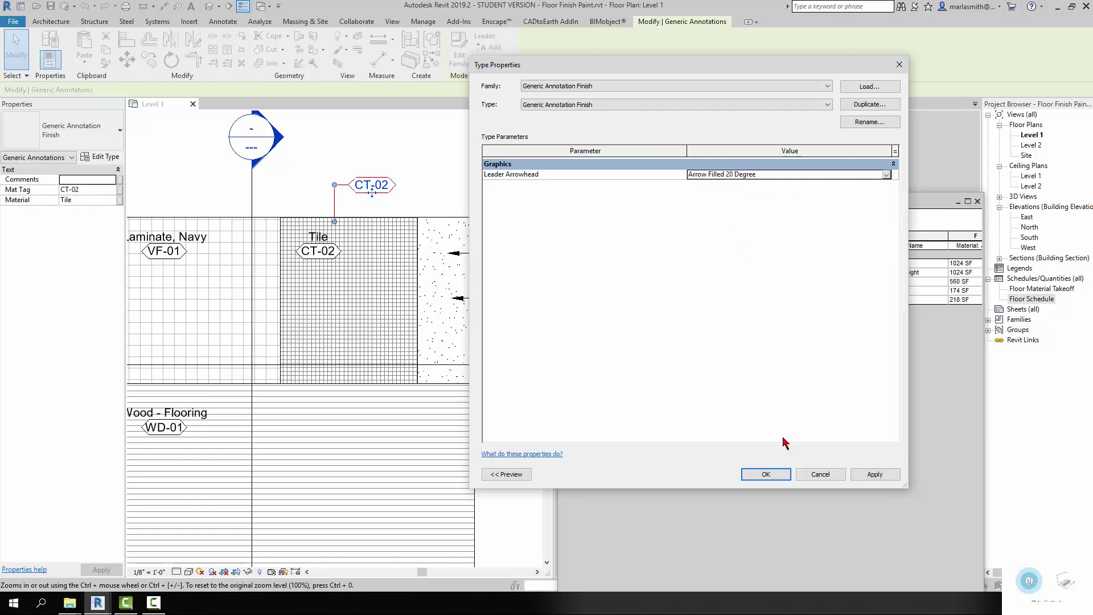
click(766, 474)
click(435, 165)
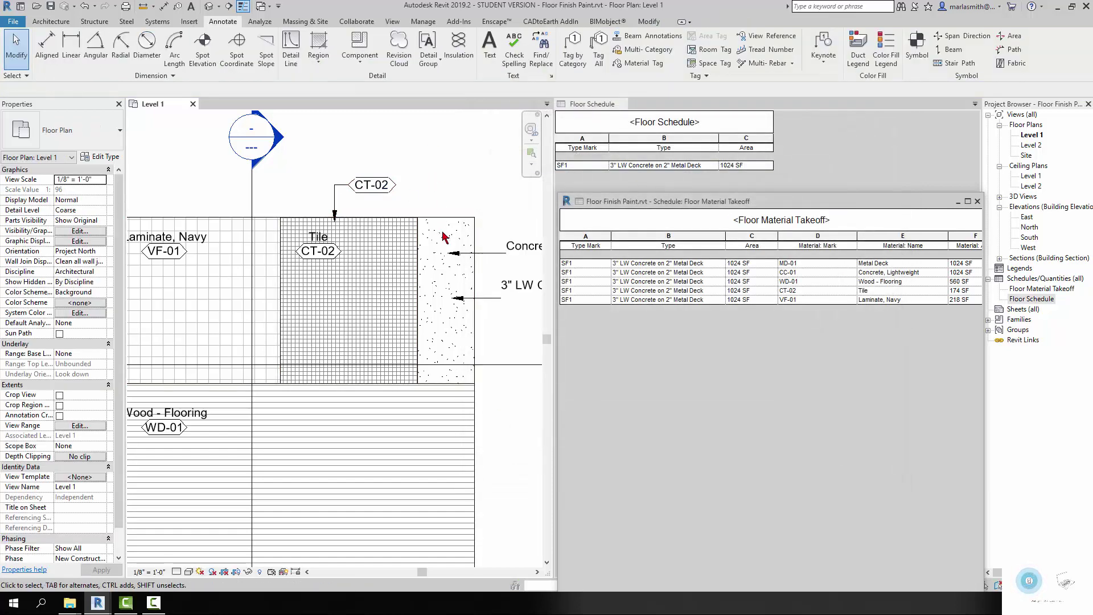
Copy the CT-02 symbol with its leader horizontally to a spot above the laminate area.
scroll(439, 175, down, 2)
scroll(426, 176, up, 2)
click(359, 236)
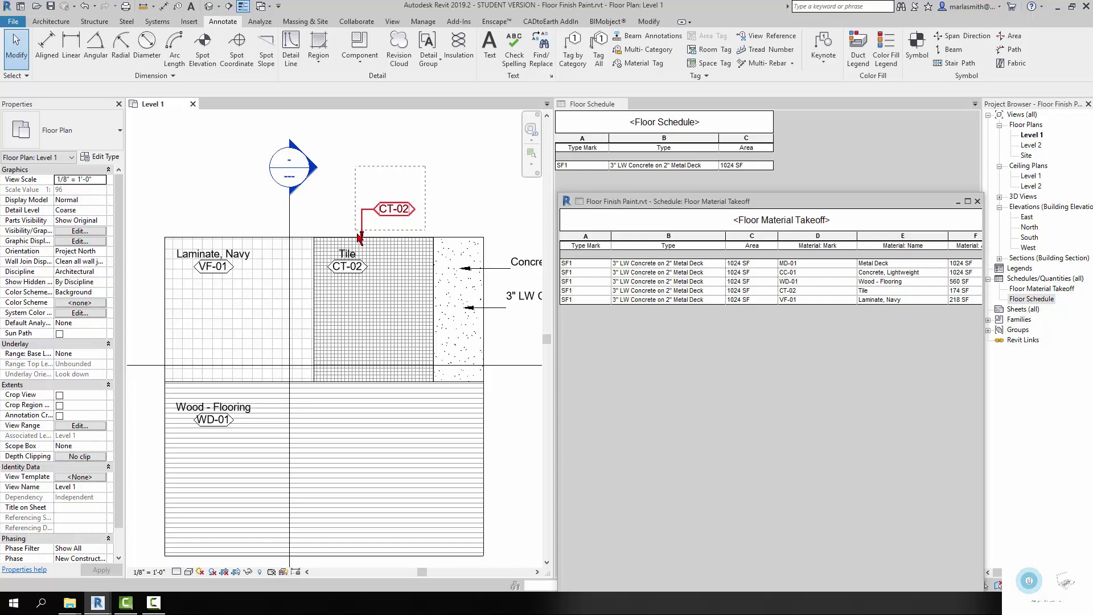
click(149, 59)
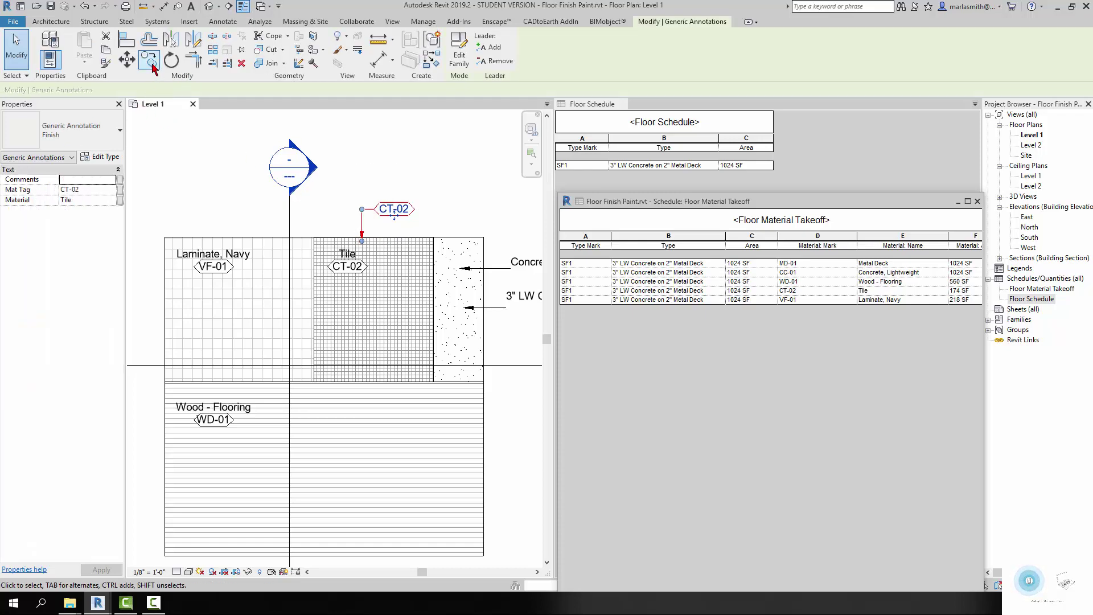
click(427, 180)
click(263, 180)
Change the Mat Tag of the copied symbol above the laminate area to VF-01.
click(228, 209)
double_click(225, 209)
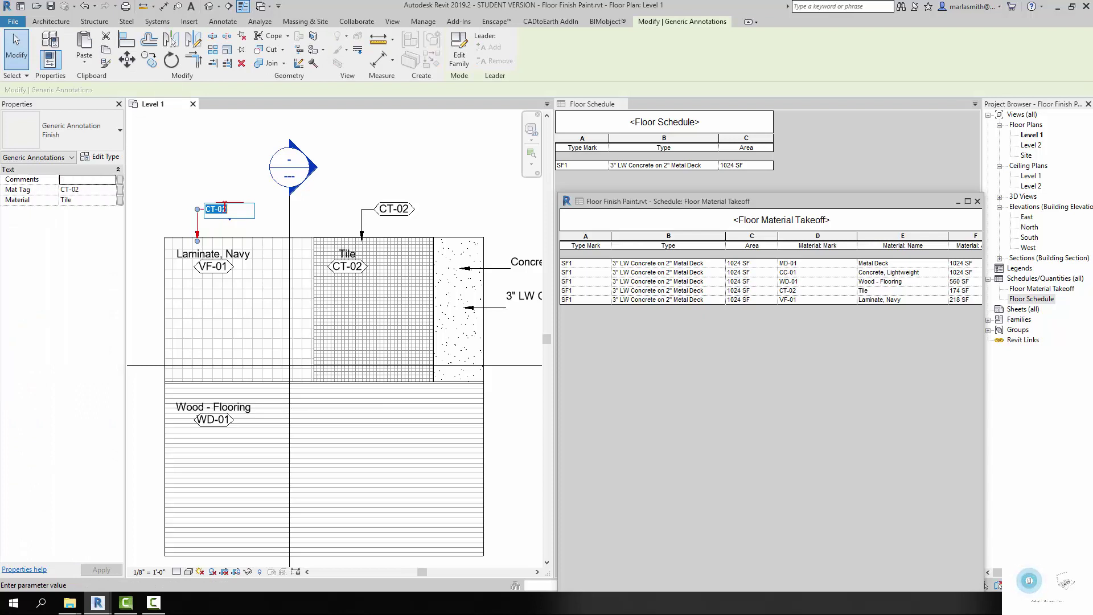
text(VF-01)
click(224, 177)
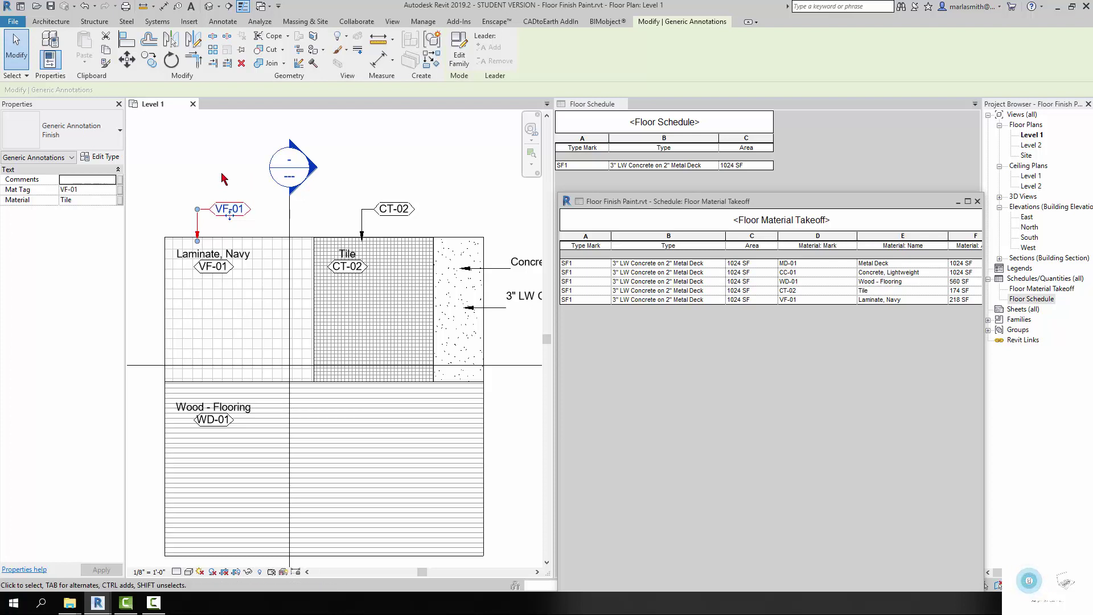
Set the Material of the VF-01 symbol above the laminate area to Vinyl.
click(83, 200)
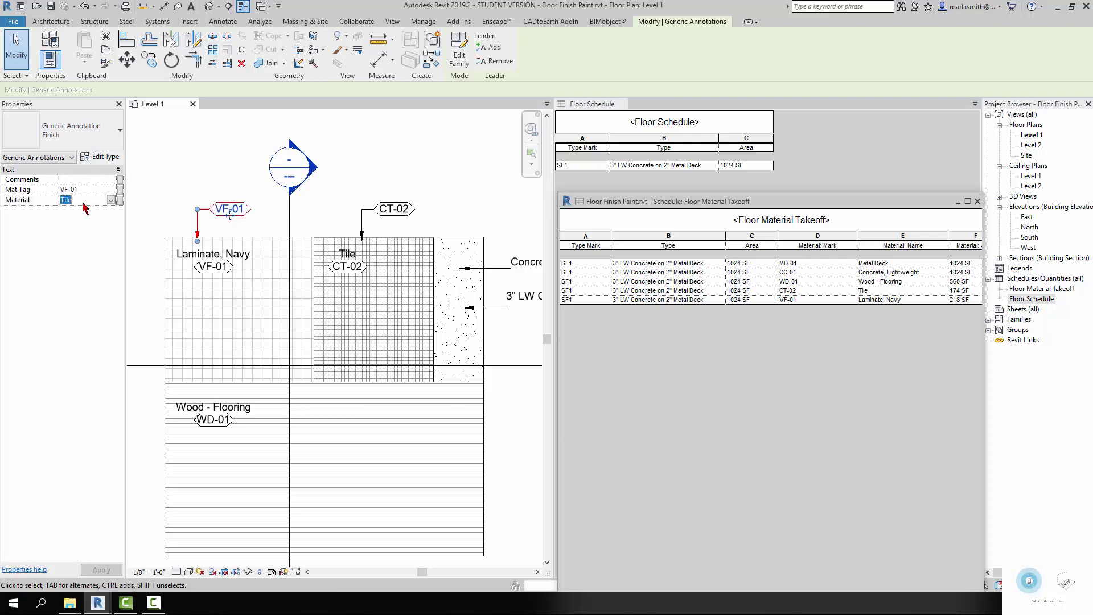
text(v)
key(BackSpace)
text(Viny)
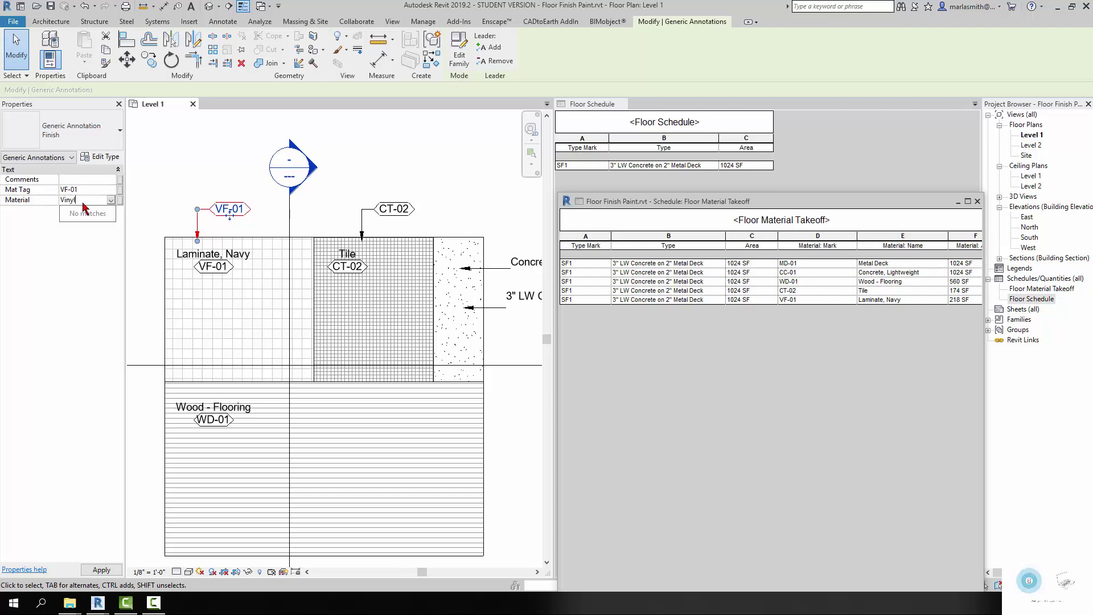
click(224, 175)
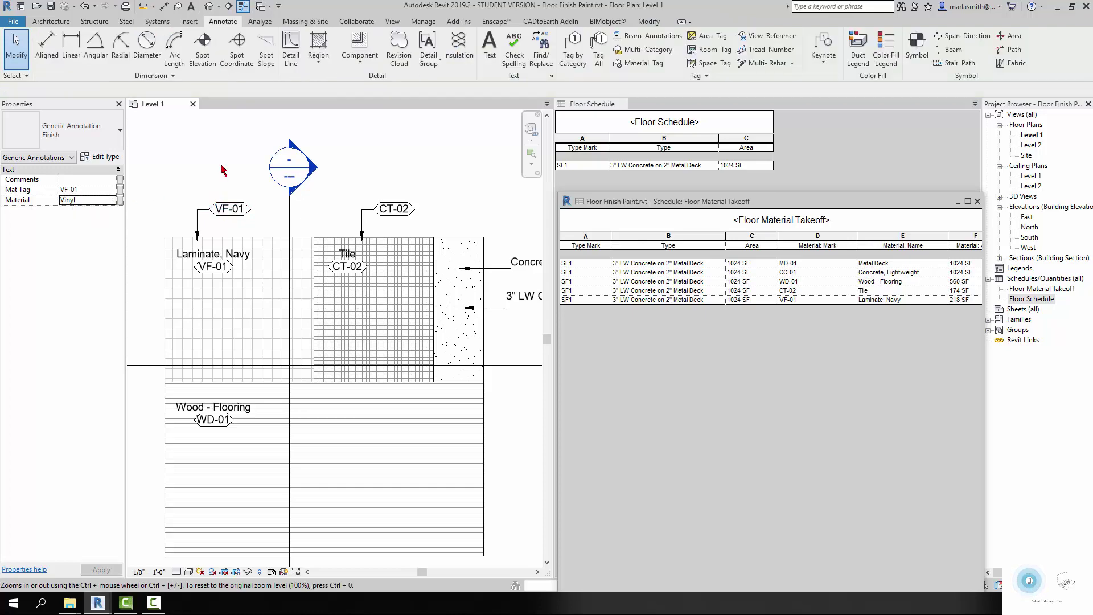
Move the VF-01 symbol with its leader straight down to below the wood flooring area.
scroll(222, 171, down, 2)
click(225, 189)
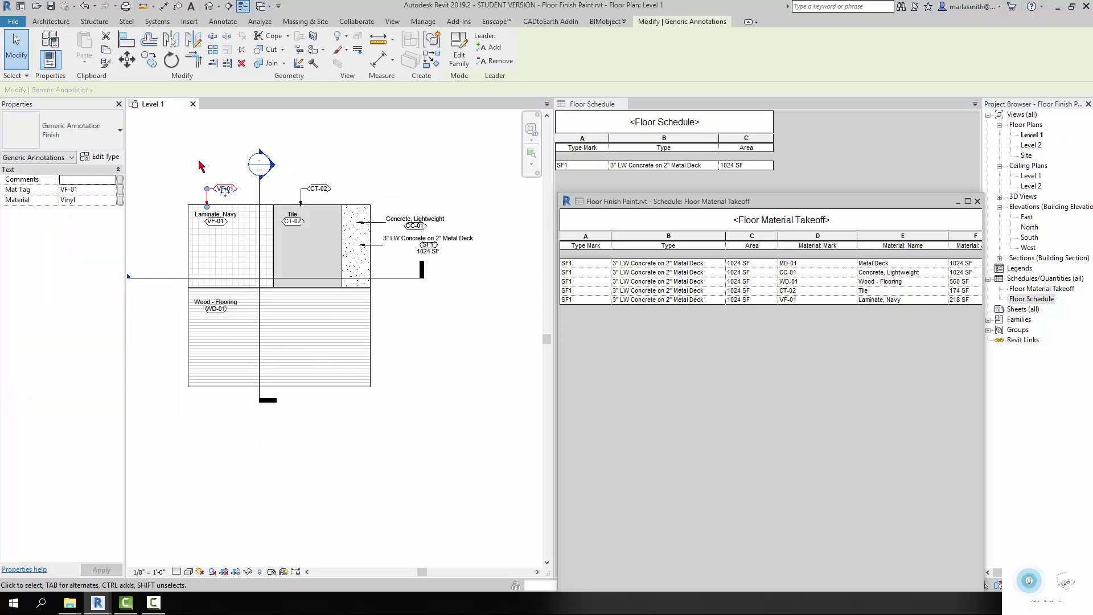
click(128, 59)
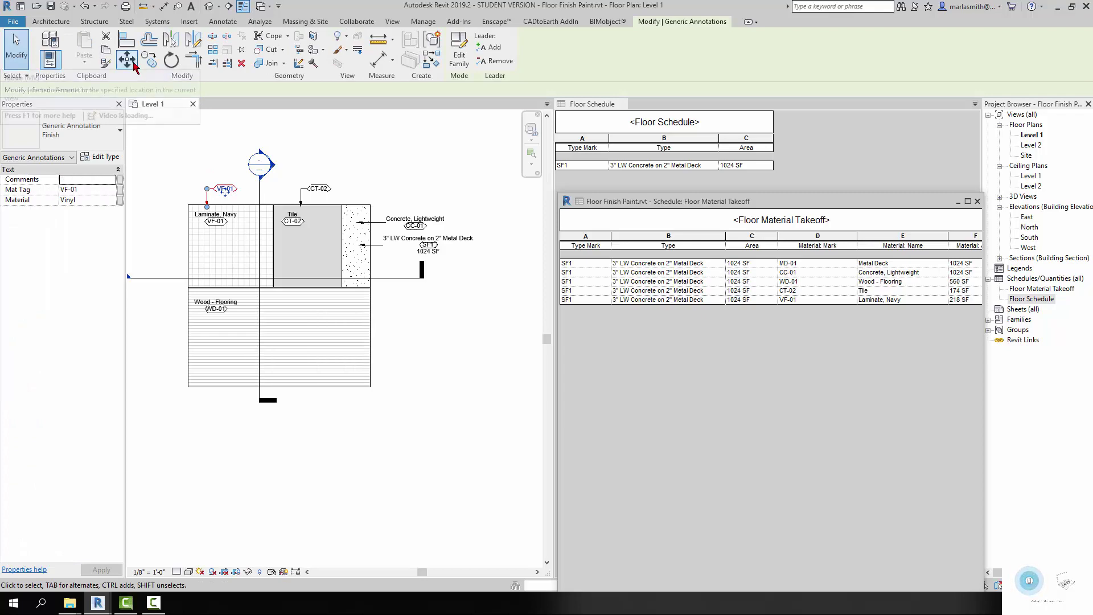
click(212, 147)
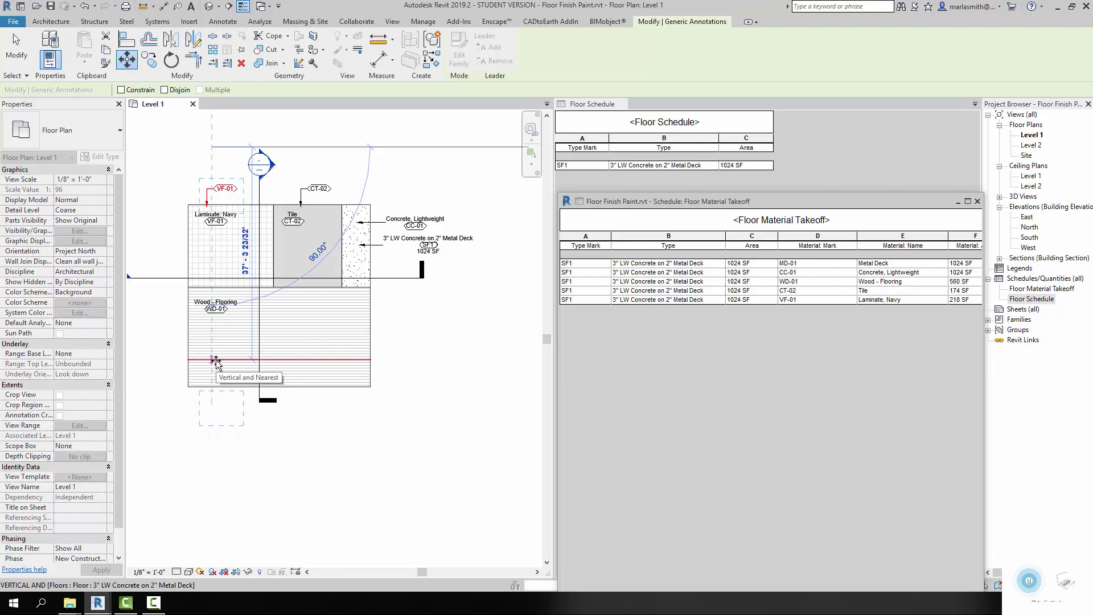
click(209, 373)
Flip the moved symbol's leader so its arrowhead points up into the wood flooring area.
scroll(188, 444, up, 3)
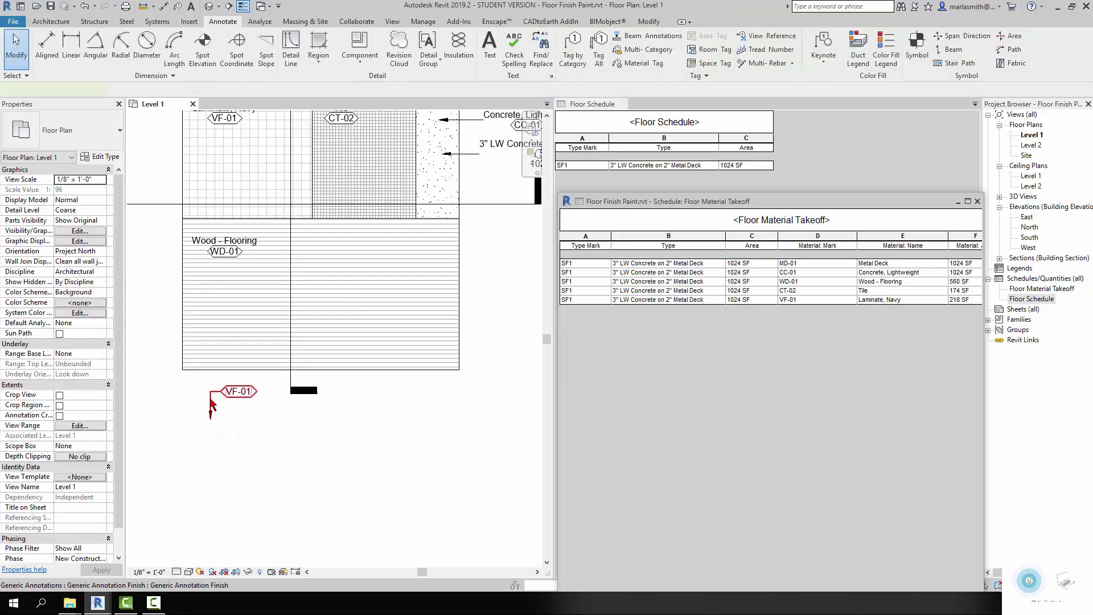
drag(210, 421, 209, 380)
drag(210, 354, 210, 355)
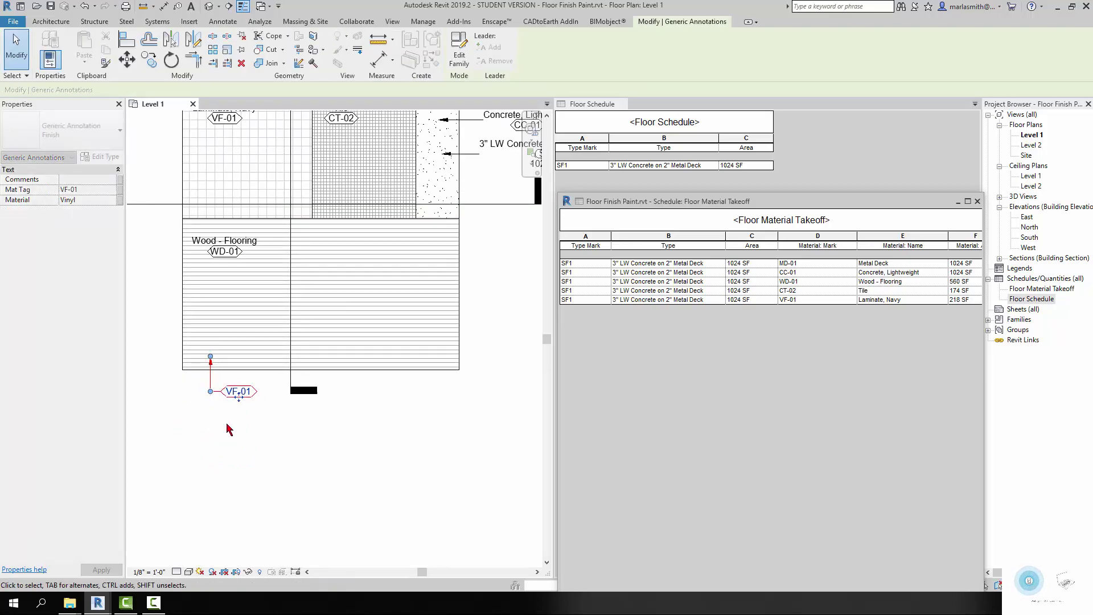
click(227, 415)
Change the Mat Tag of the symbol below the wood flooring area to WD-01.
scroll(239, 395, up, 2)
click(240, 395)
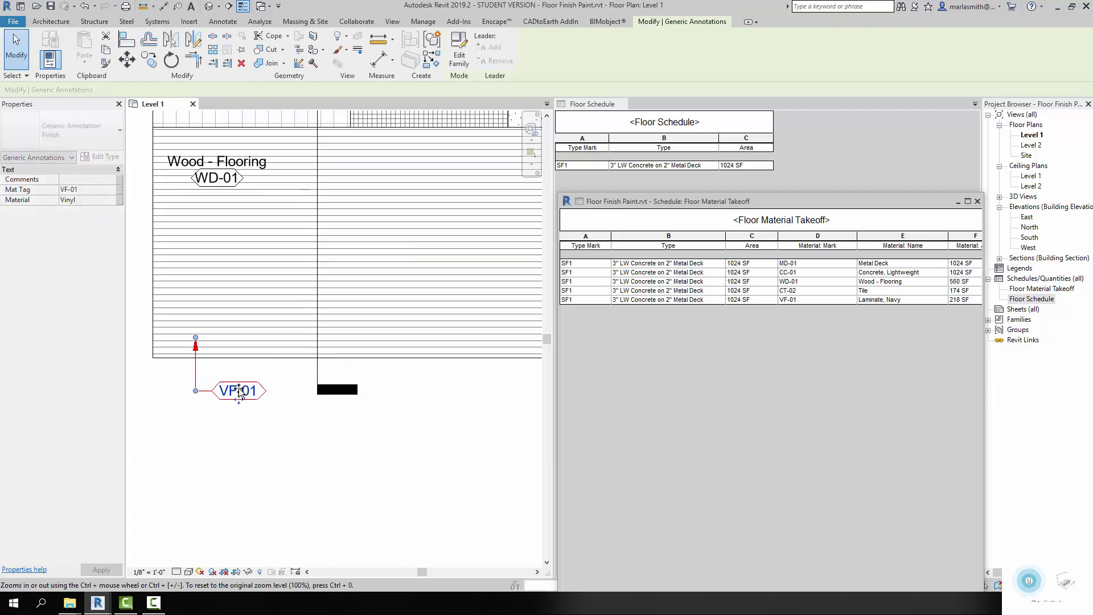
click(239, 392)
click(221, 390)
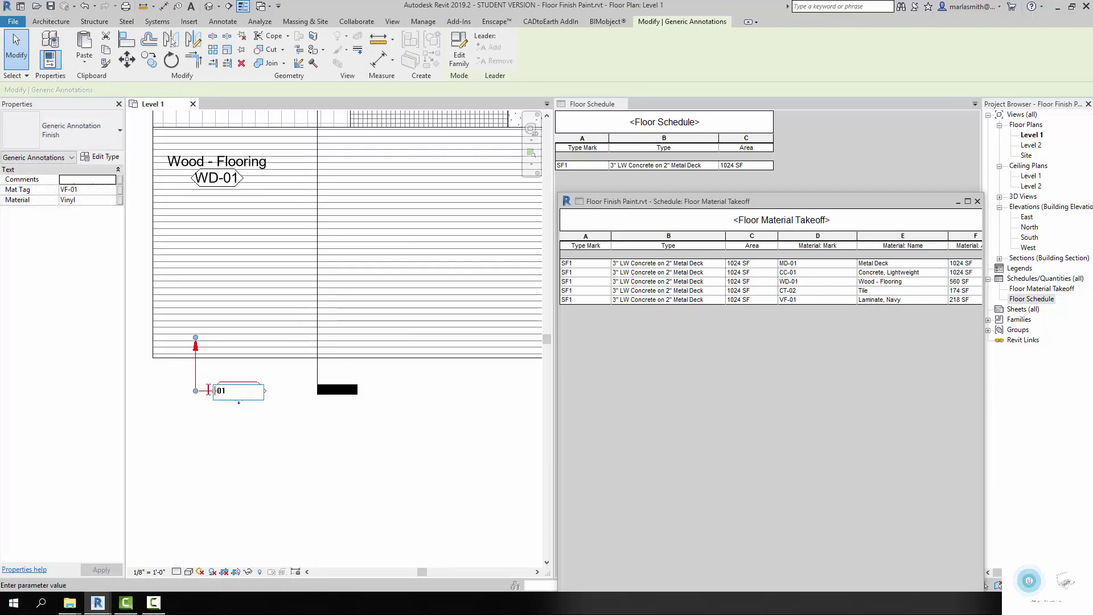
text(w)
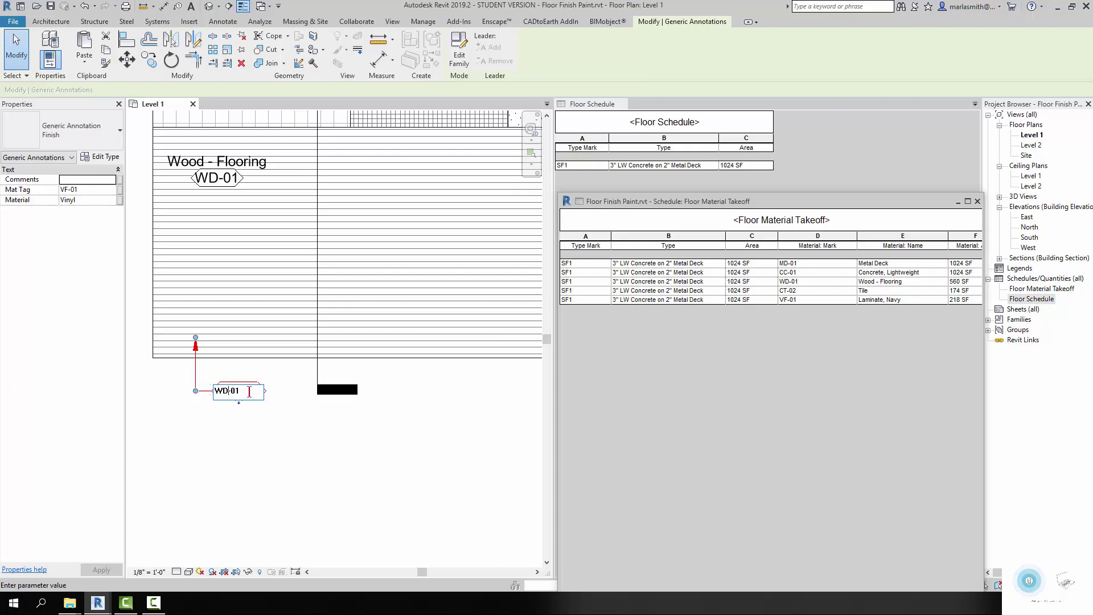
click(244, 449)
Open the family of the WD-01 symbol below the wood flooring for editing.
scroll(243, 451, down, 2)
click(238, 414)
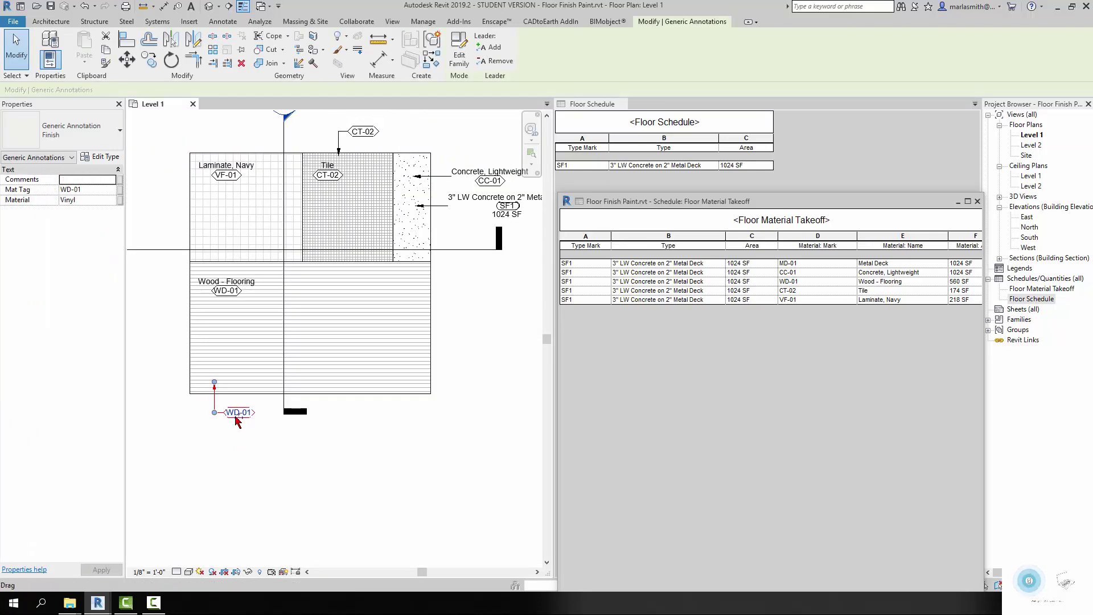
click(458, 54)
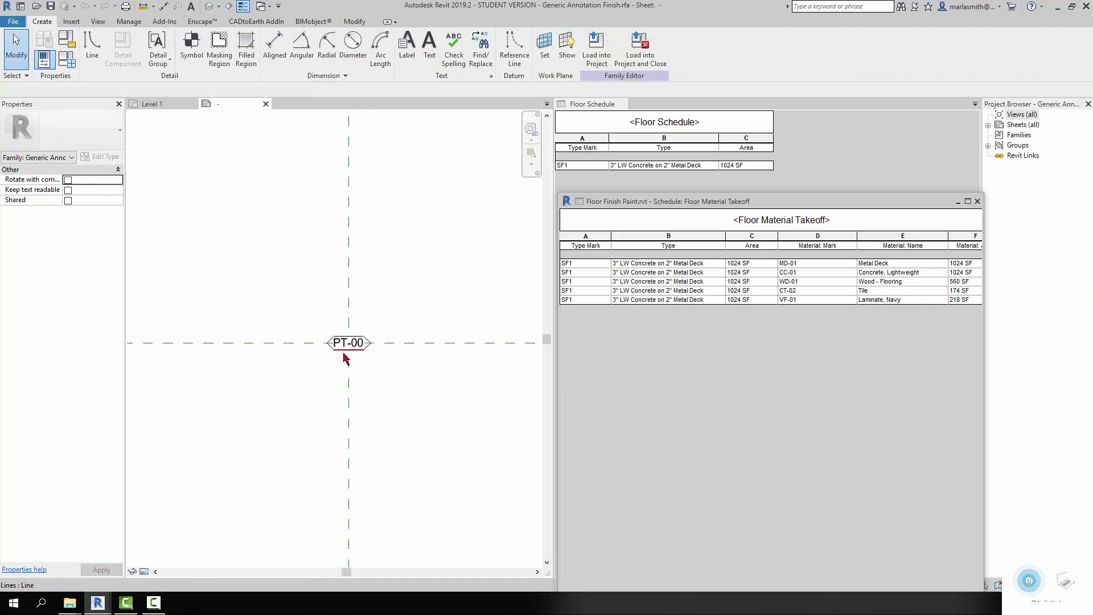
Review the family's type parameters and the parameter assigned to the PT-00 label.
click(354, 341)
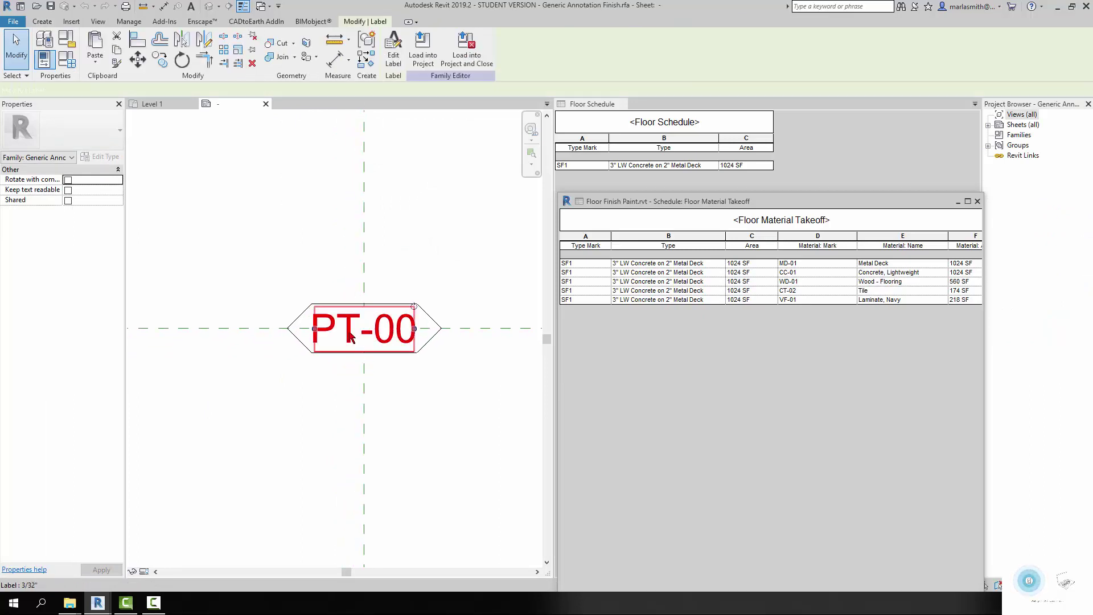
click(69, 66)
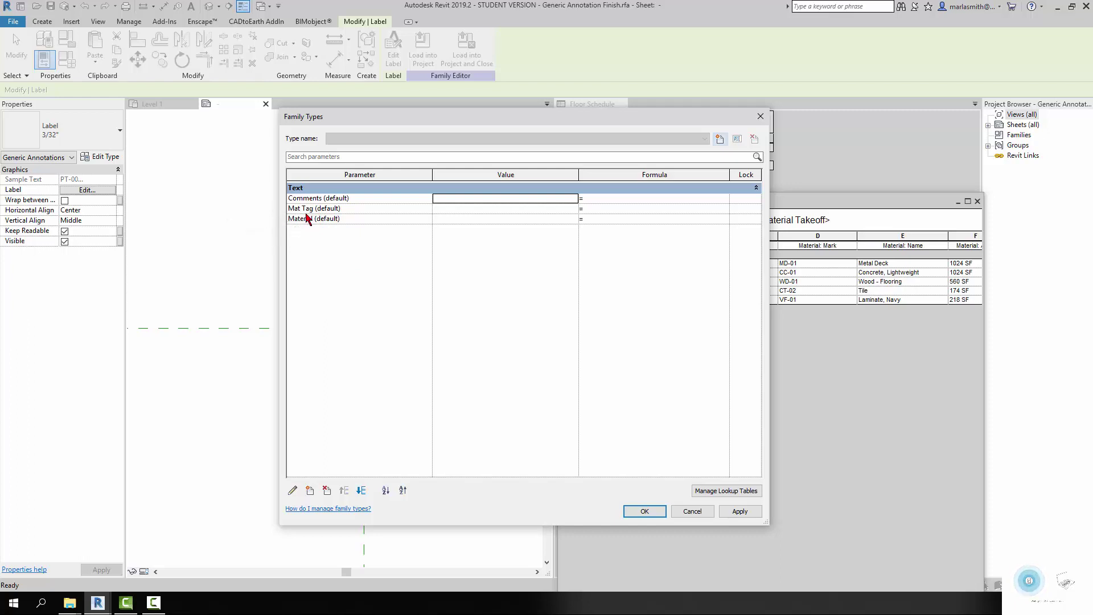
click(693, 511)
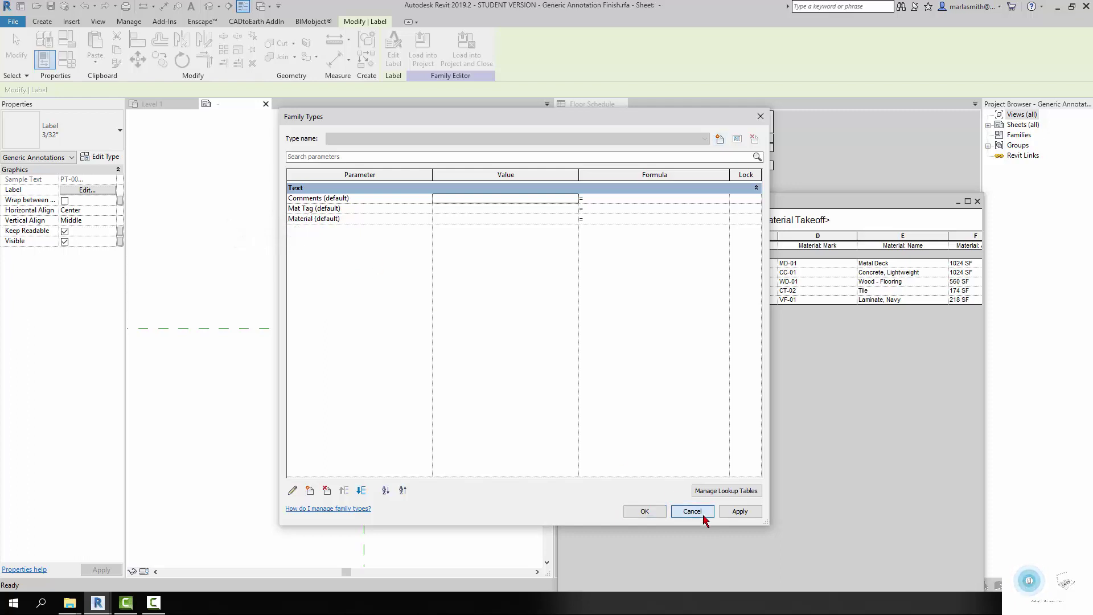
click(379, 337)
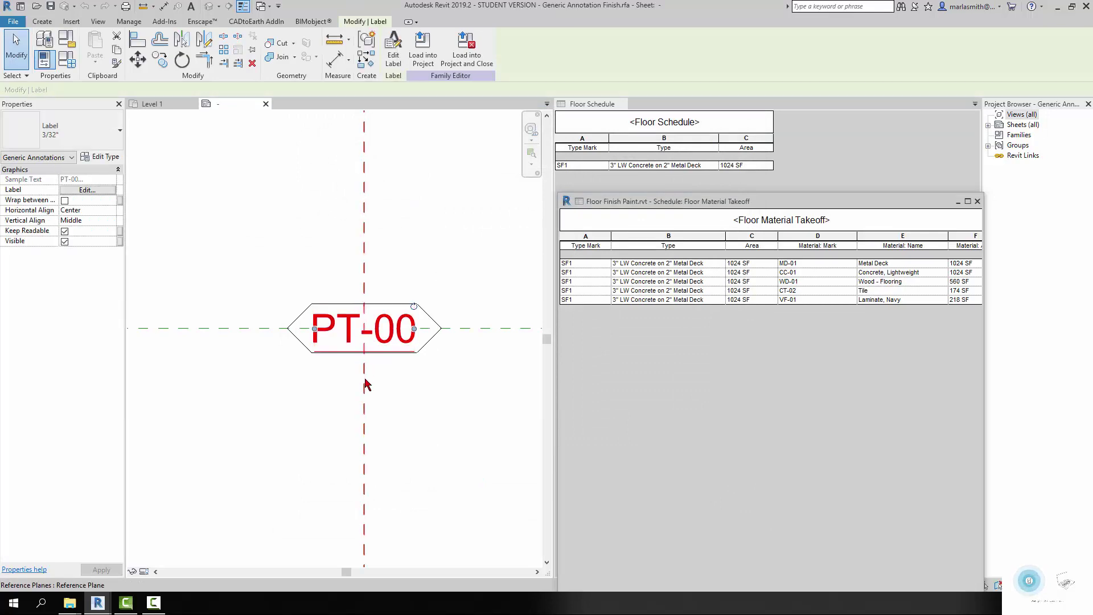
click(87, 190)
click(730, 390)
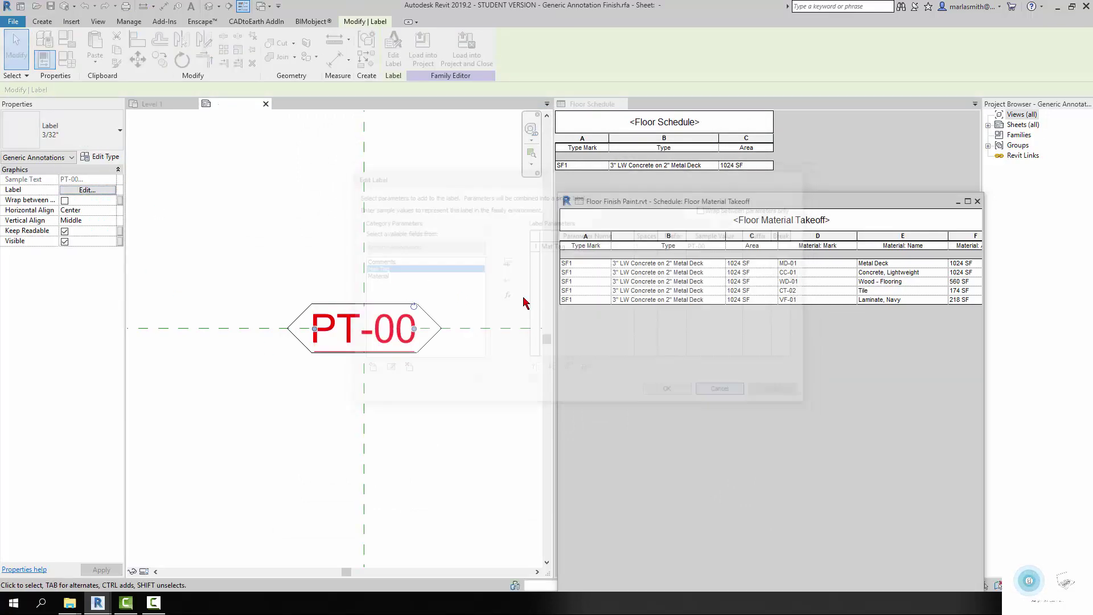
Set the Background of the 3/32" label type to Transparent.
click(98, 157)
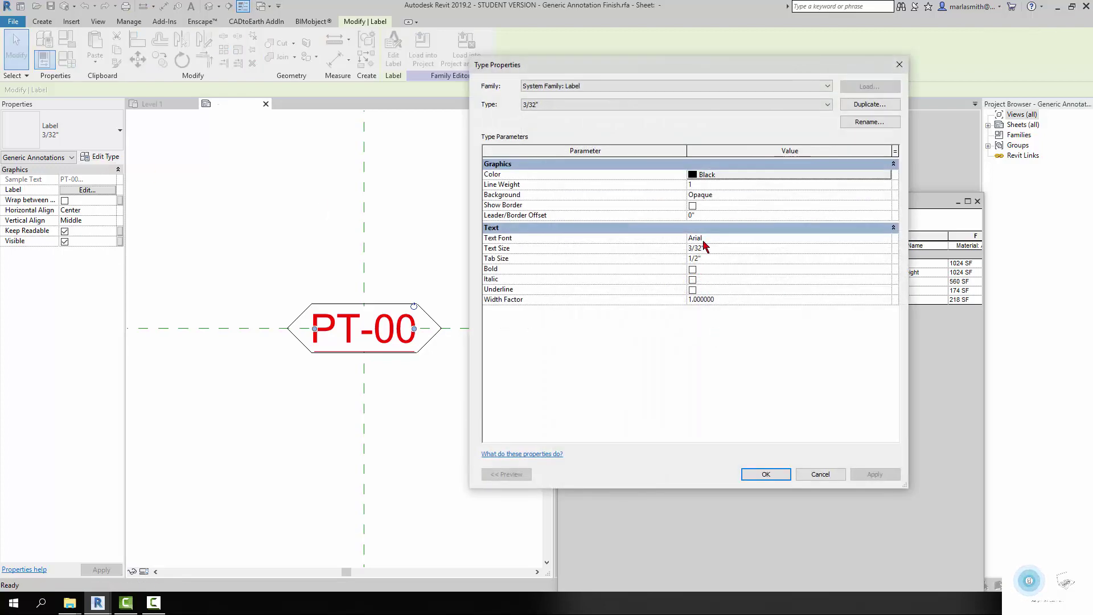
click(888, 196)
click(886, 195)
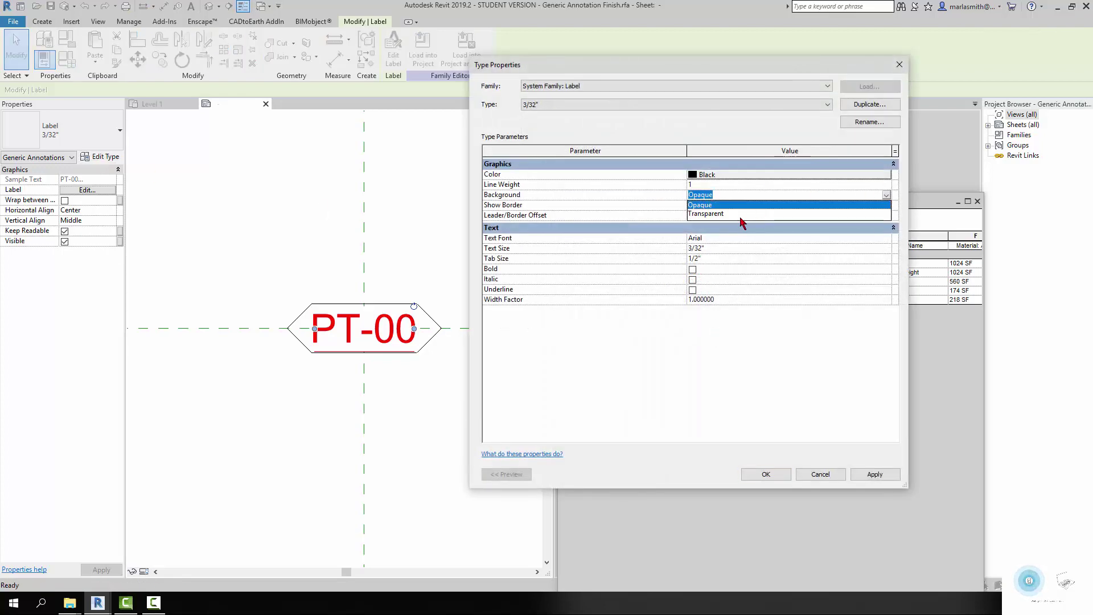
click(715, 217)
click(765, 474)
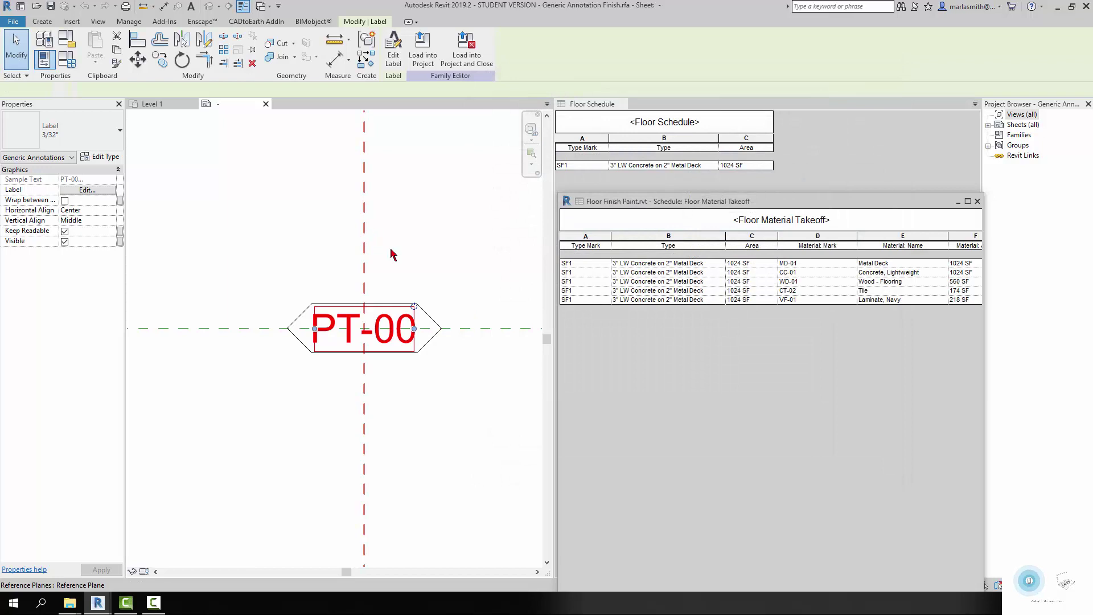
Create a masking region from the picked chain of hexagon outline lines around the PT-00 label.
click(364, 245)
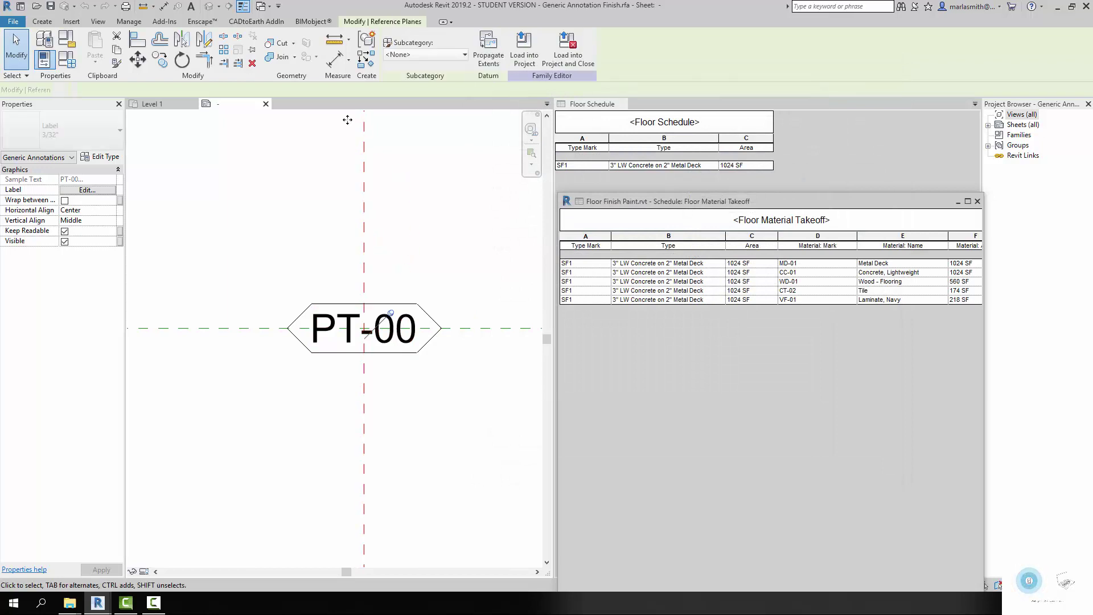
click(42, 21)
click(219, 50)
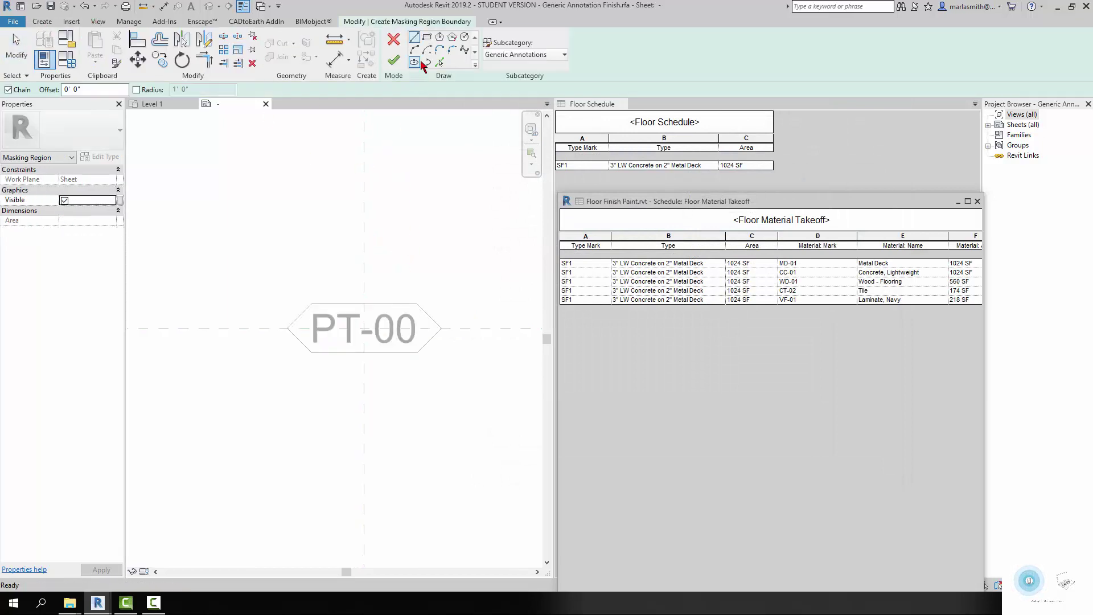
click(441, 64)
key(Tab)
click(397, 312)
click(393, 60)
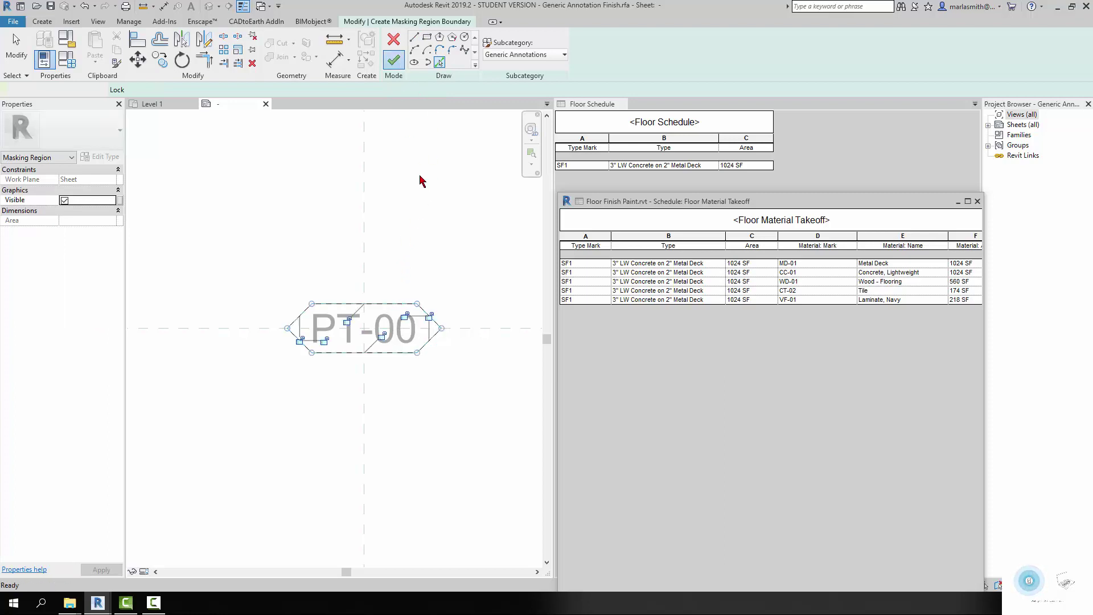
Load the edited Generic Annotation Finish family back into the Floor Finish Paint project.
click(434, 217)
click(393, 47)
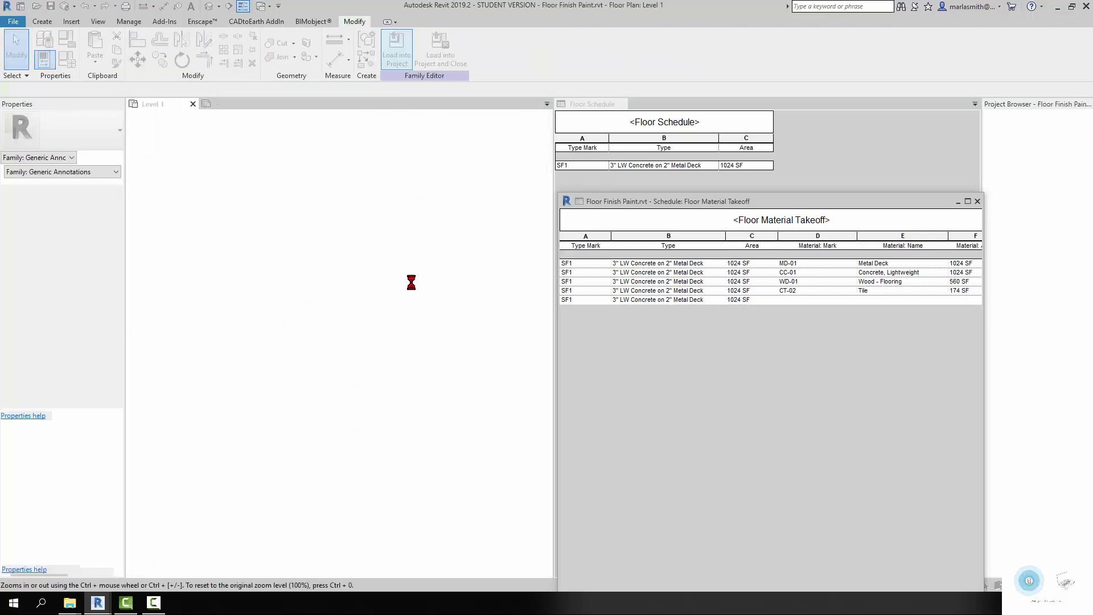
click(479, 273)
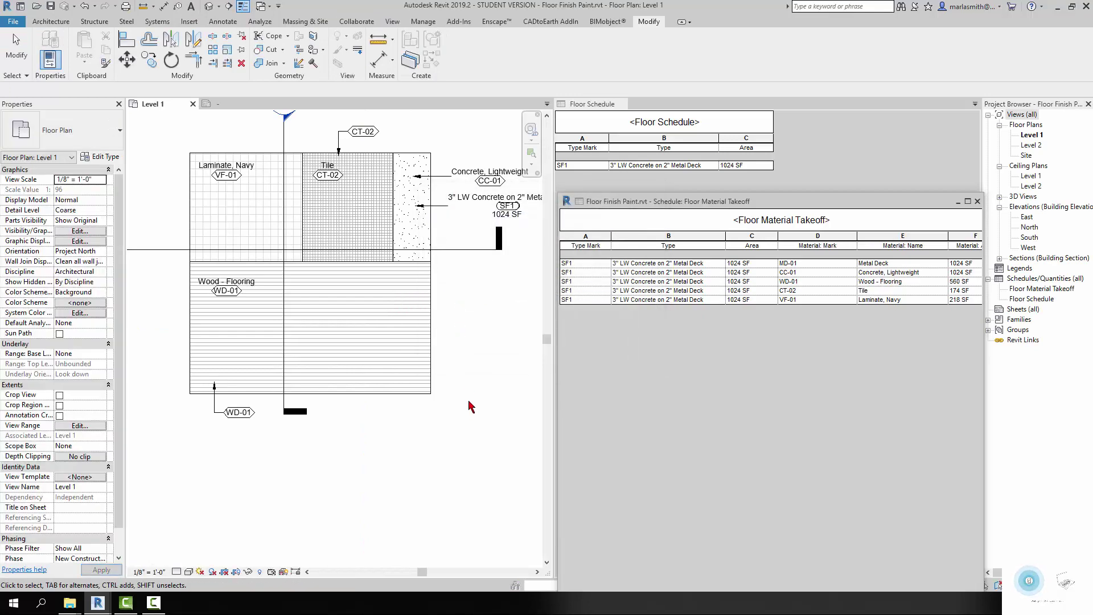
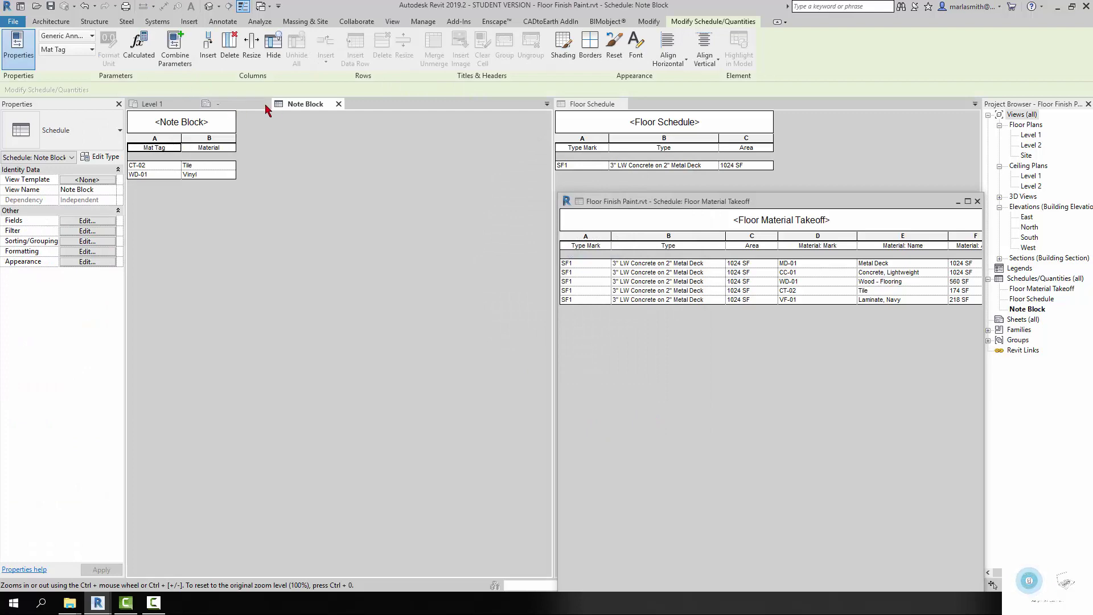
Float the Note Block schedule below the Floor Material Takeoff and make the Level 1 plan active.
drag(306, 109, 655, 358)
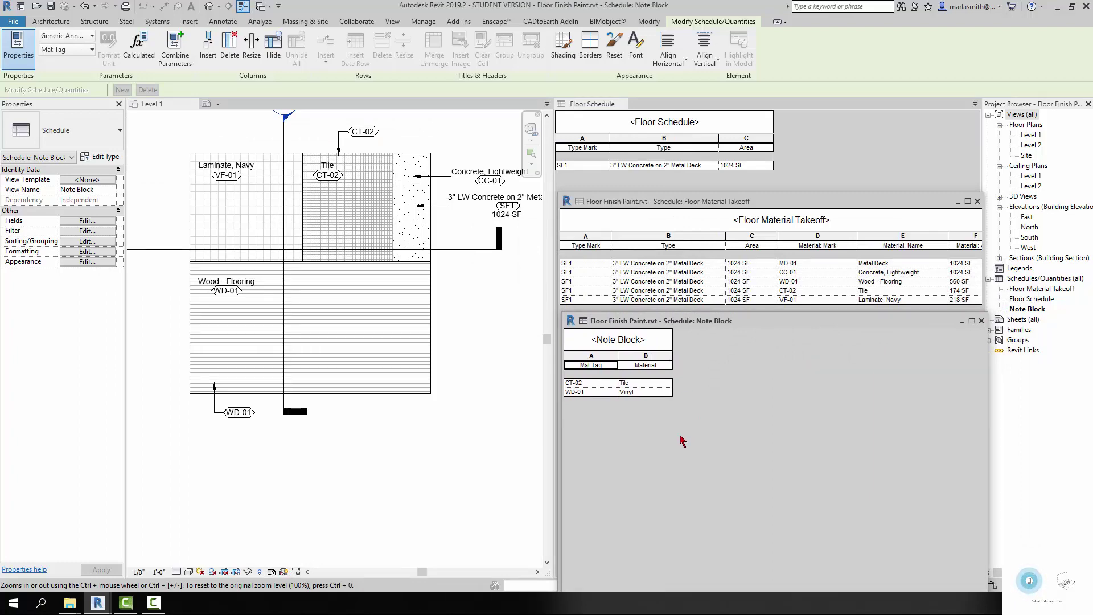
click(495, 336)
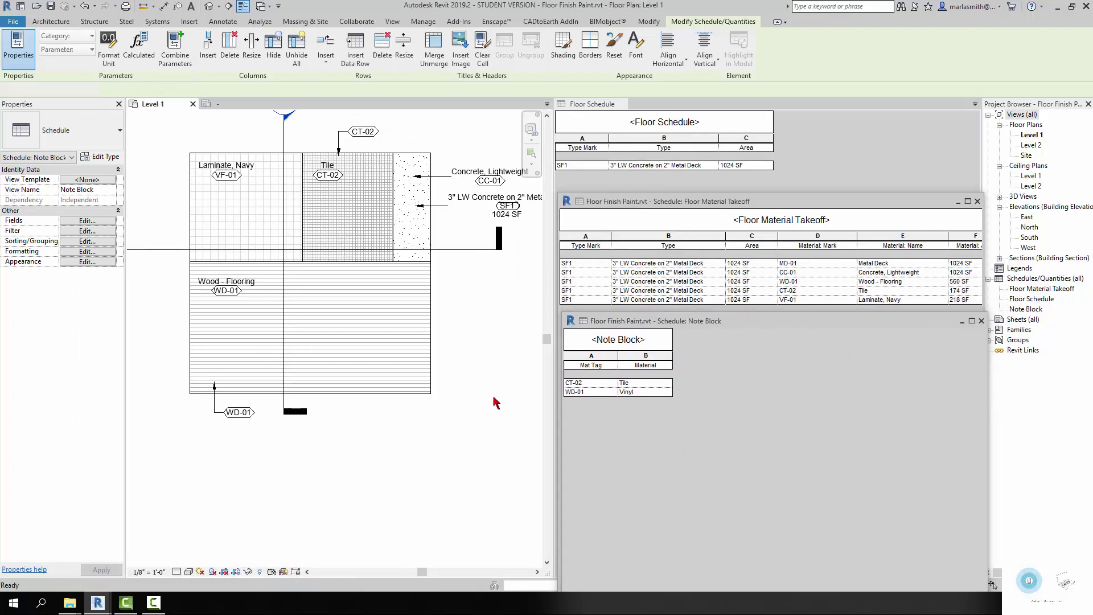
Copy the CT-02 symbol with its leader horizontally from the tile area to above the laminate area.
scroll(347, 350, down, 1)
scroll(359, 128, up, 1)
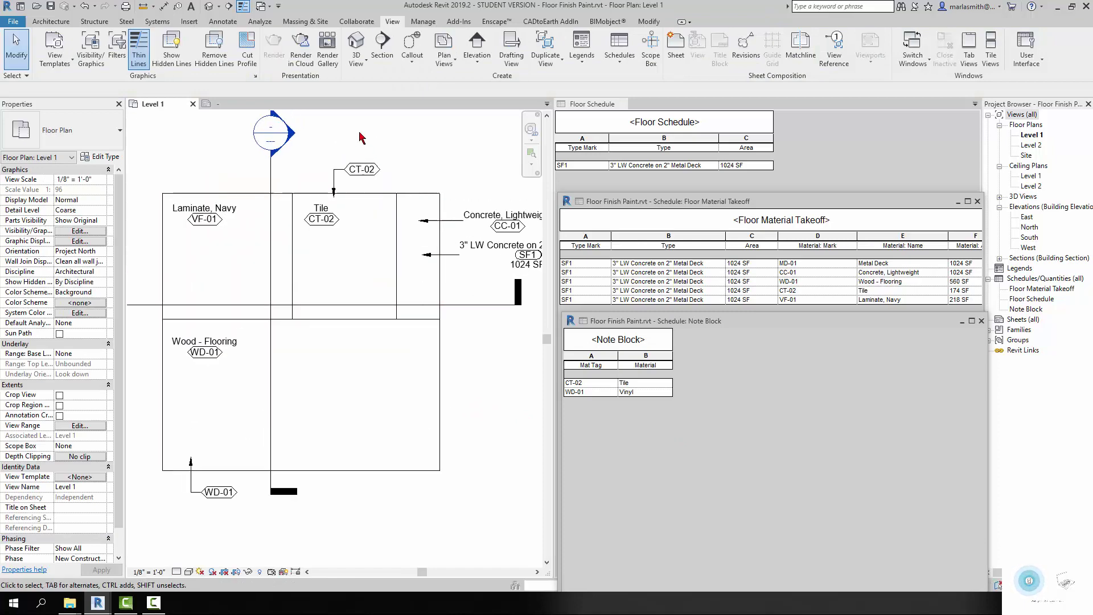
click(361, 170)
click(149, 59)
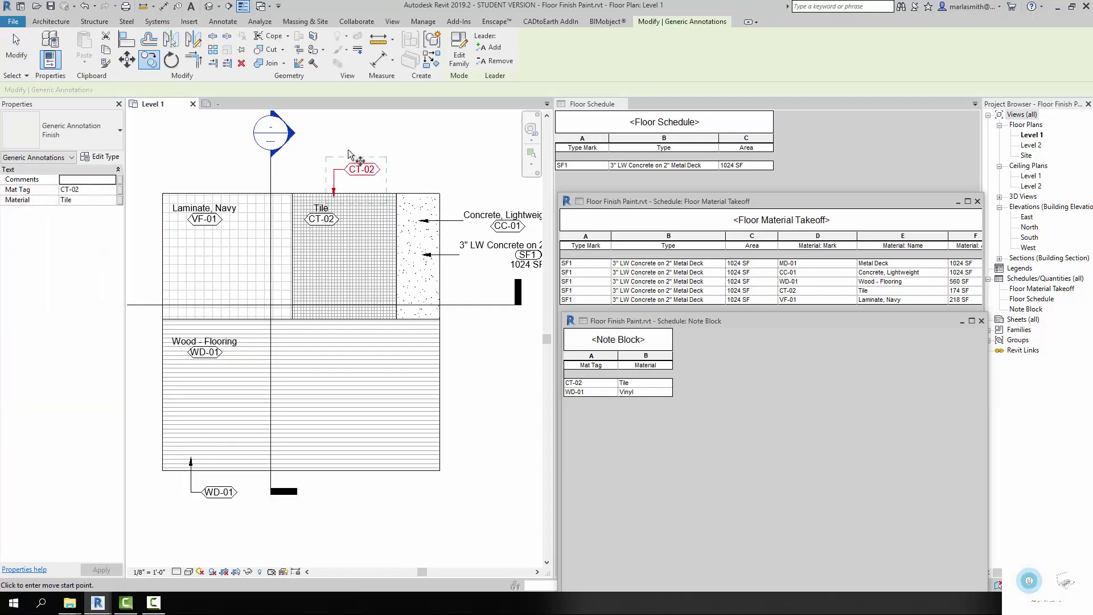
click(346, 148)
click(199, 147)
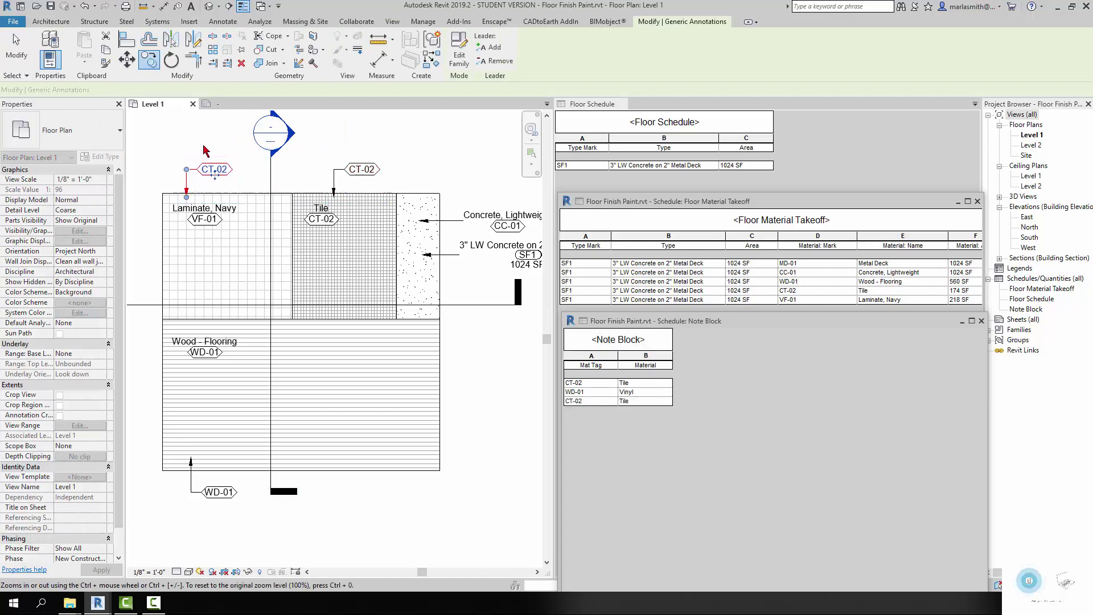
key(Escape)
Set the Mat Tag of the new symbol above the laminate area to VF-01.
click(215, 171)
click(209, 167)
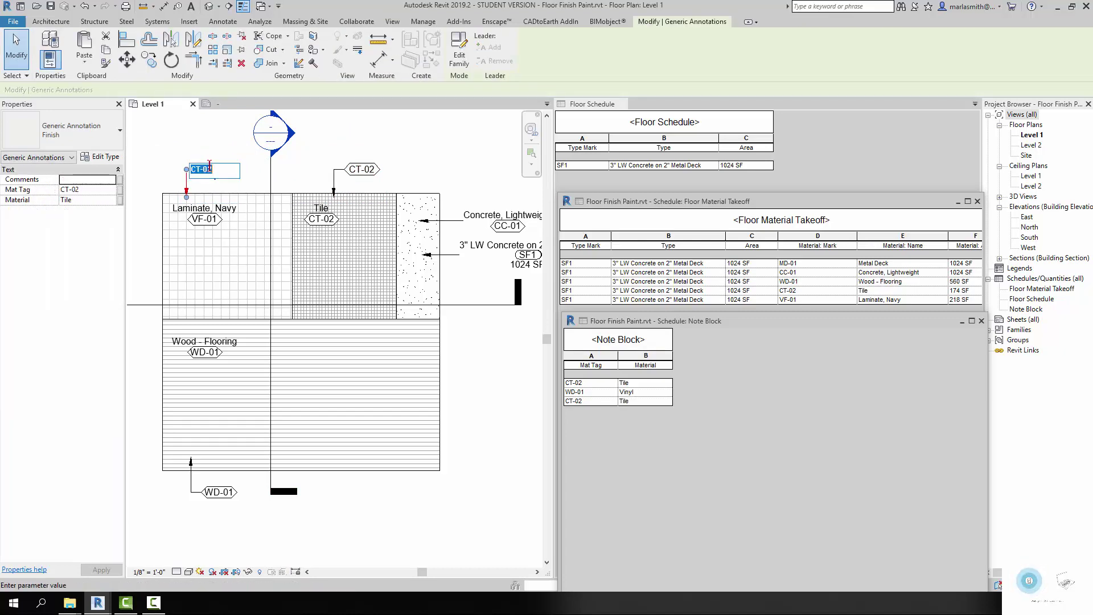
drag(201, 167, 188, 168)
text(VF-01)
click(236, 153)
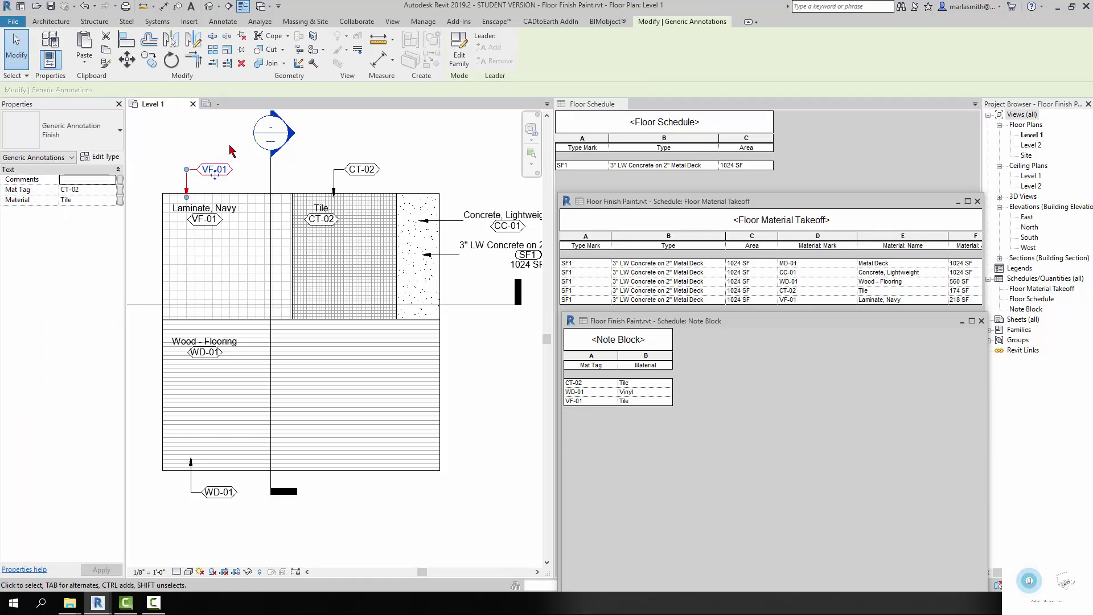
Set the Material of the VF-01 symbol above the laminate area to Vinyl.
click(89, 203)
double_click(88, 203)
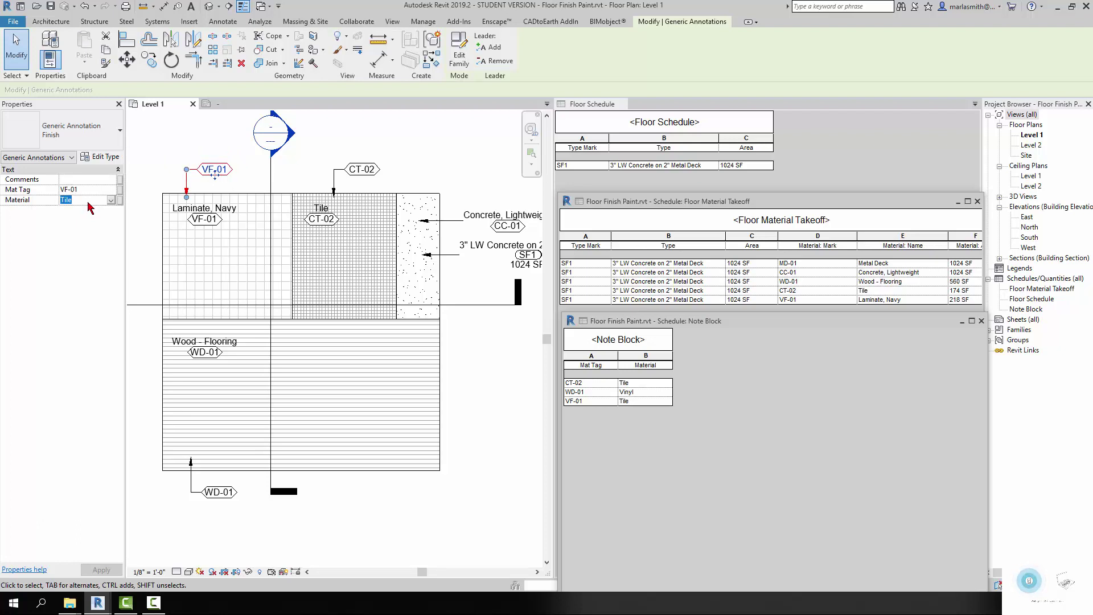
text(v)
key(BackSpace)
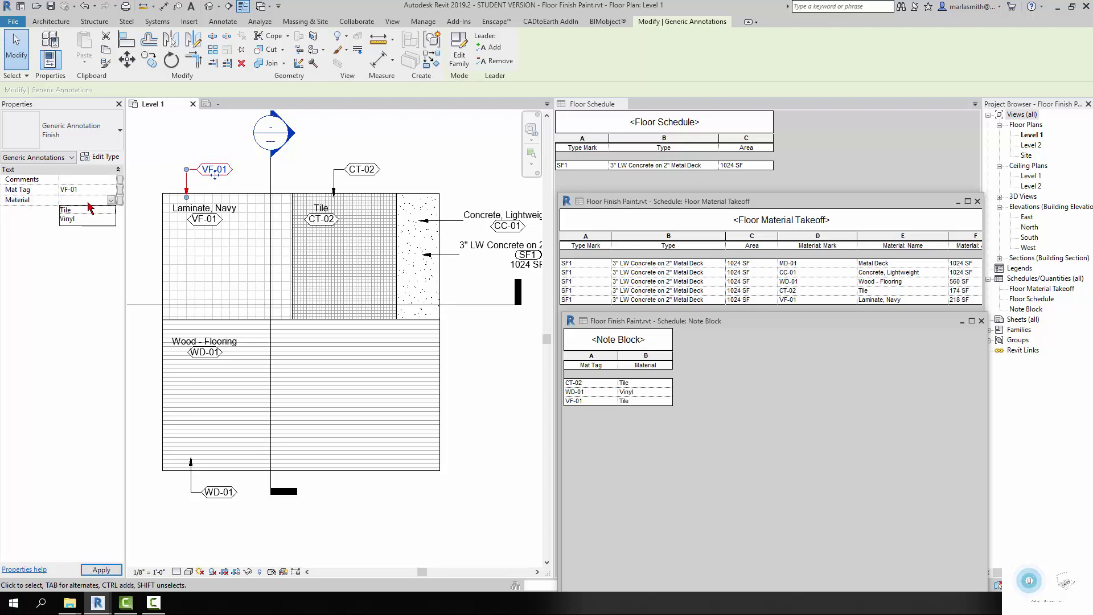
click(72, 220)
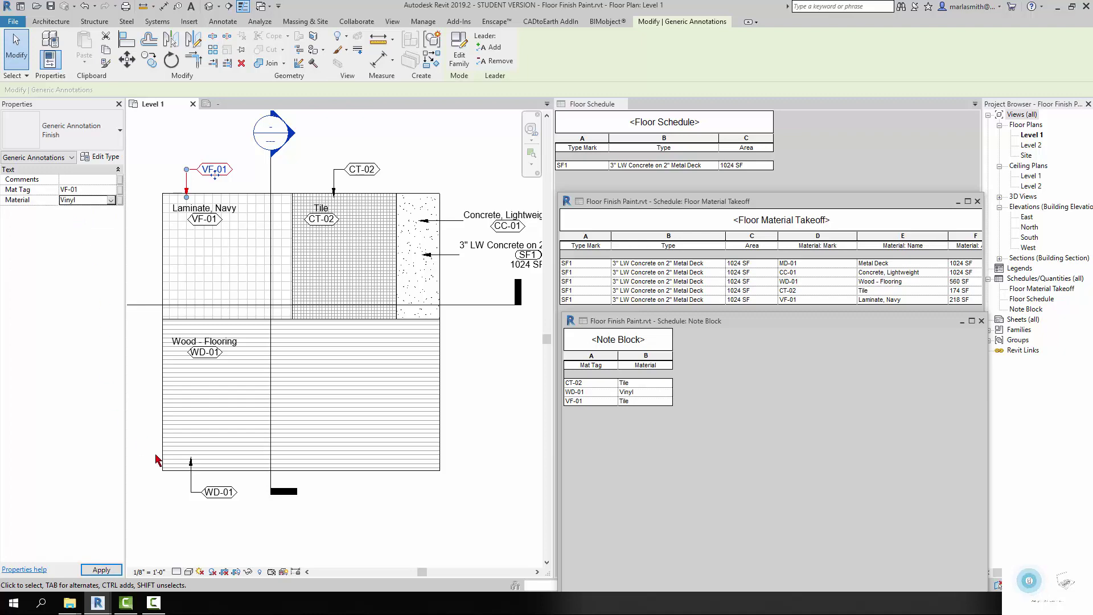
click(243, 522)
Change the Material of the WD-01 entry in the Note Block schedule to Wood and return to the Level 1 plan.
click(220, 494)
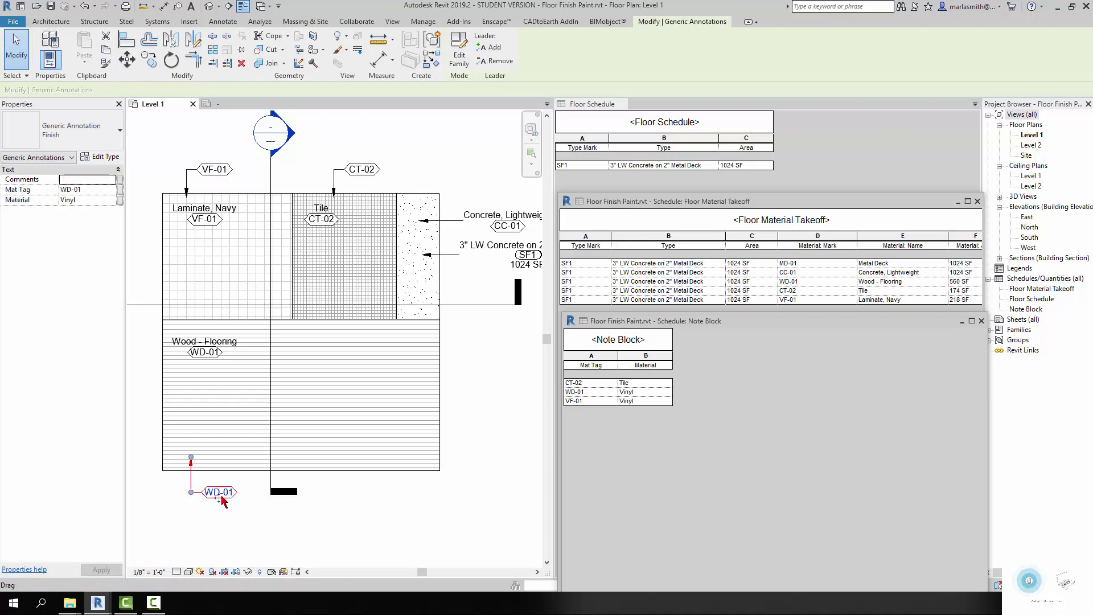
click(644, 392)
text(w)
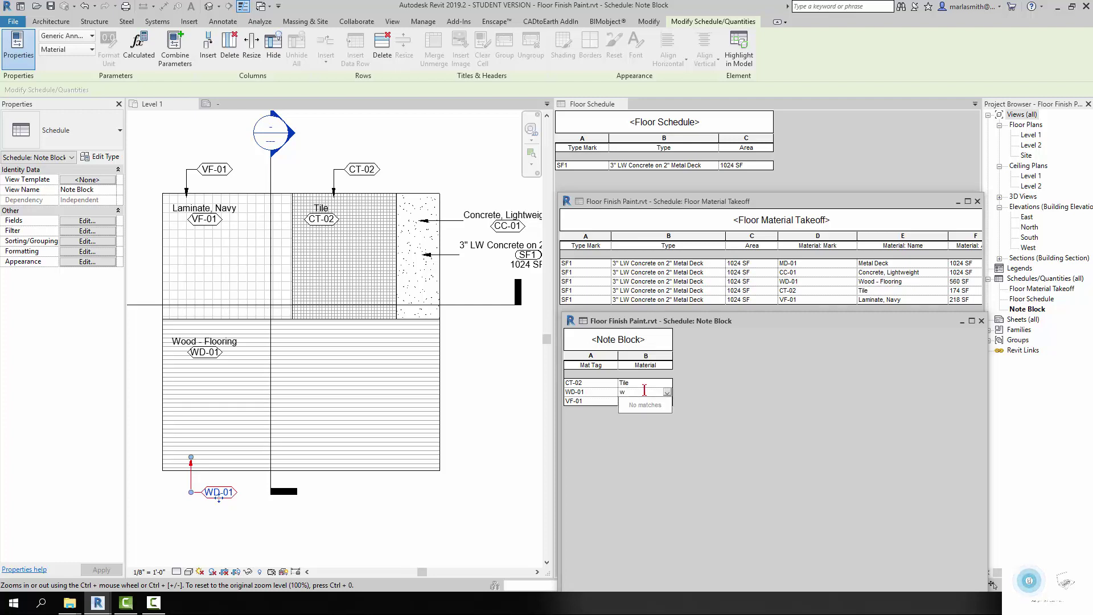
key(BackSpace)
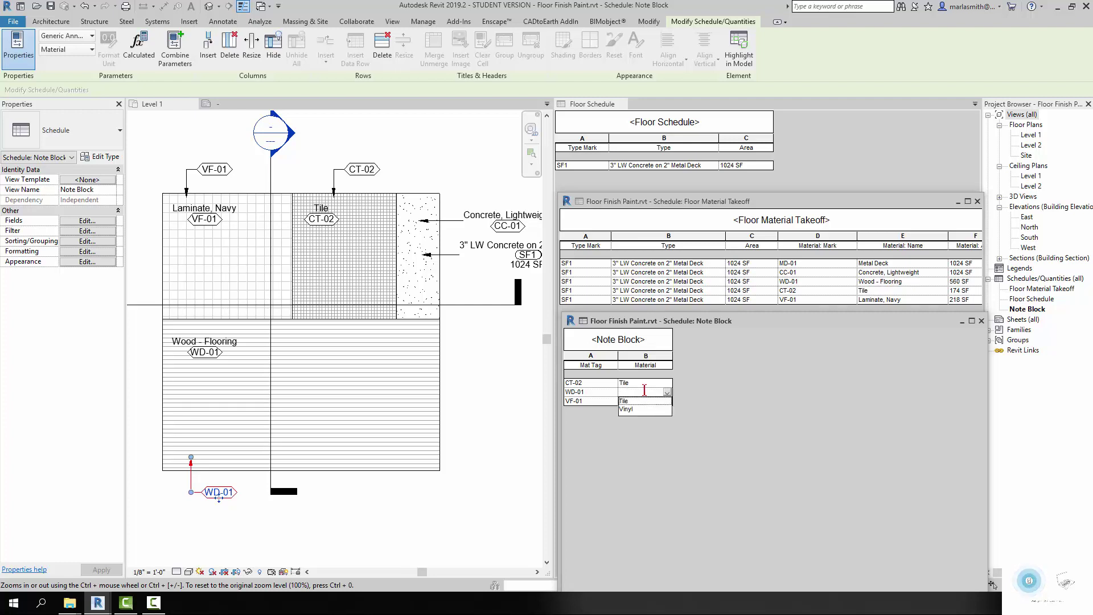
text(Wood)
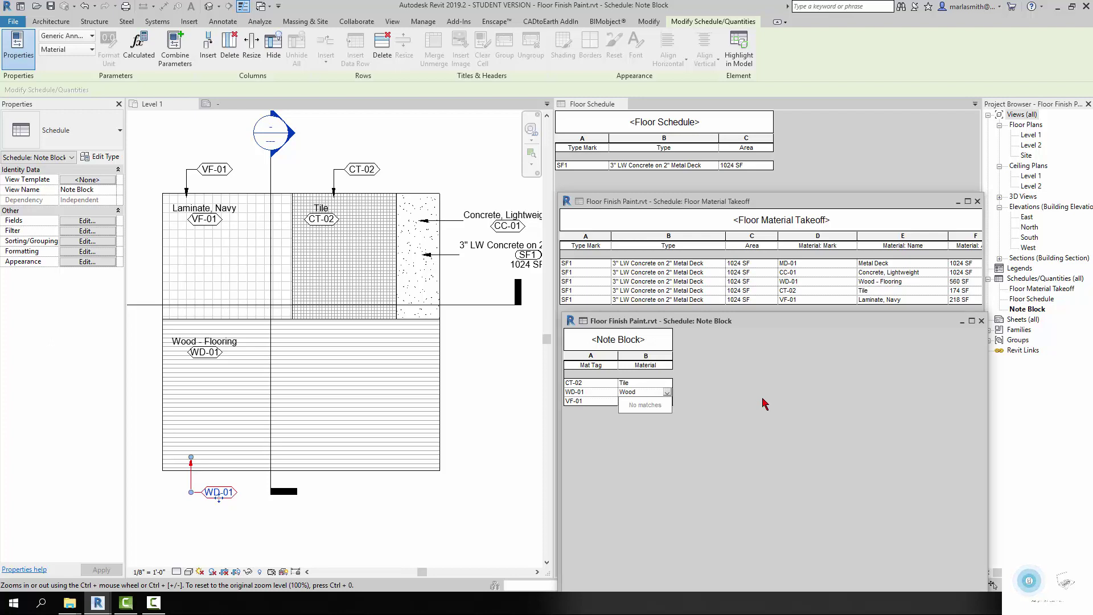
click(718, 422)
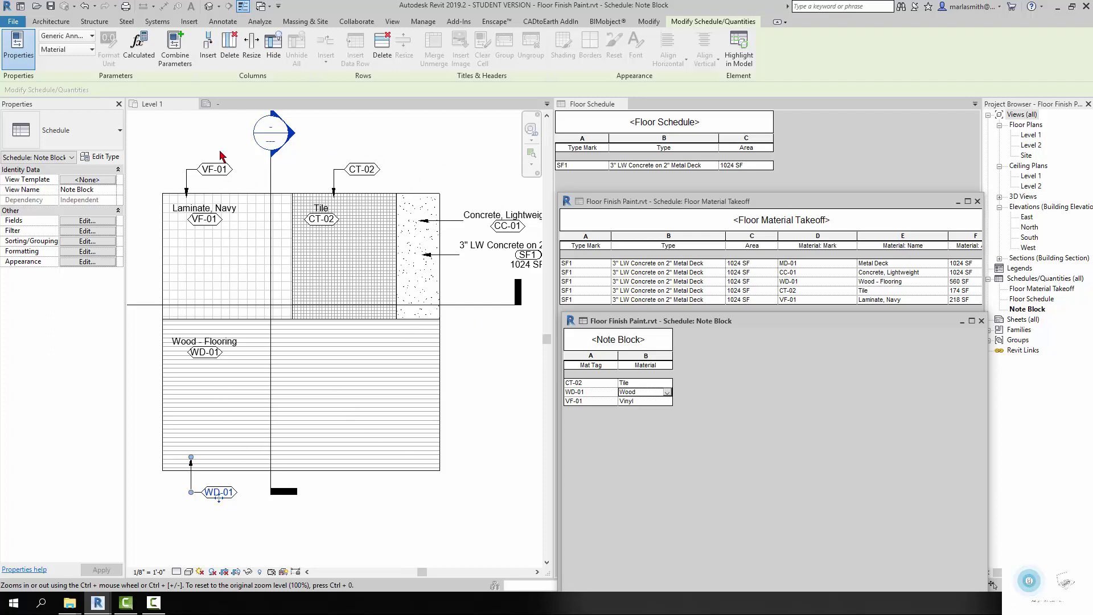
click(354, 525)
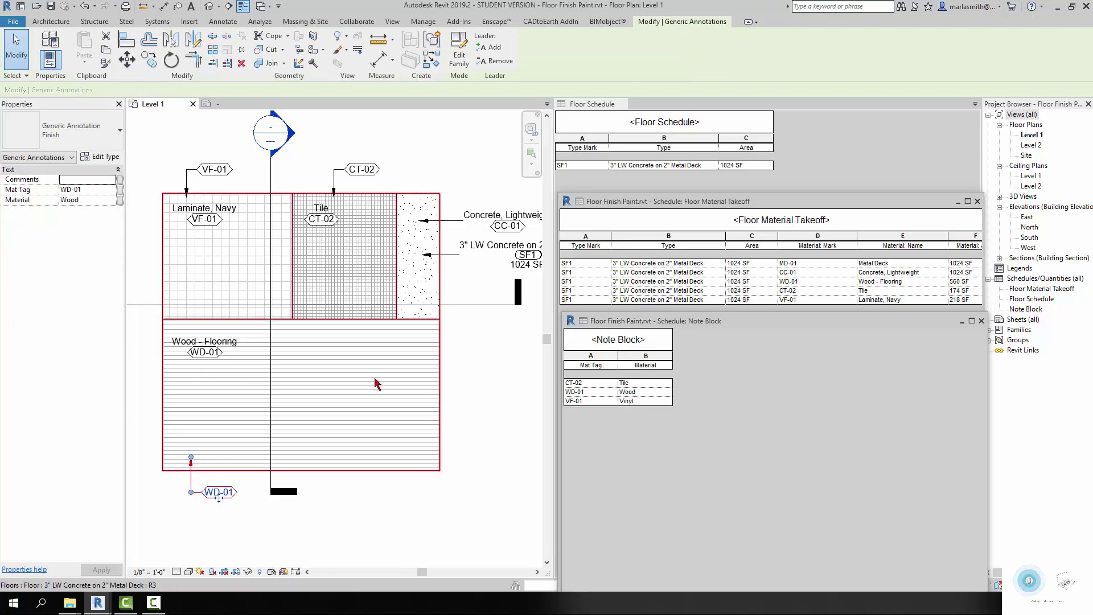